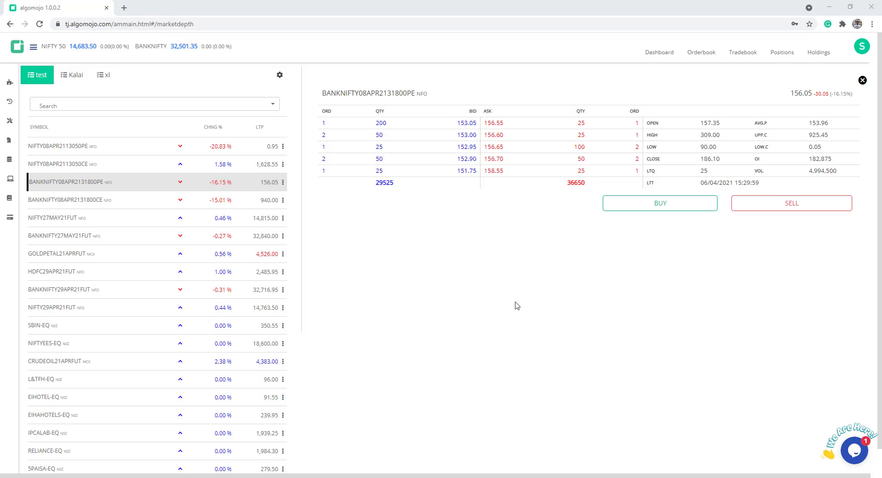
Download the All In One Alerts strategy from AlgoMojo's Strategies > Free Strategies page.
{"action": "mouse_move", "coordinate": [19, 120]}
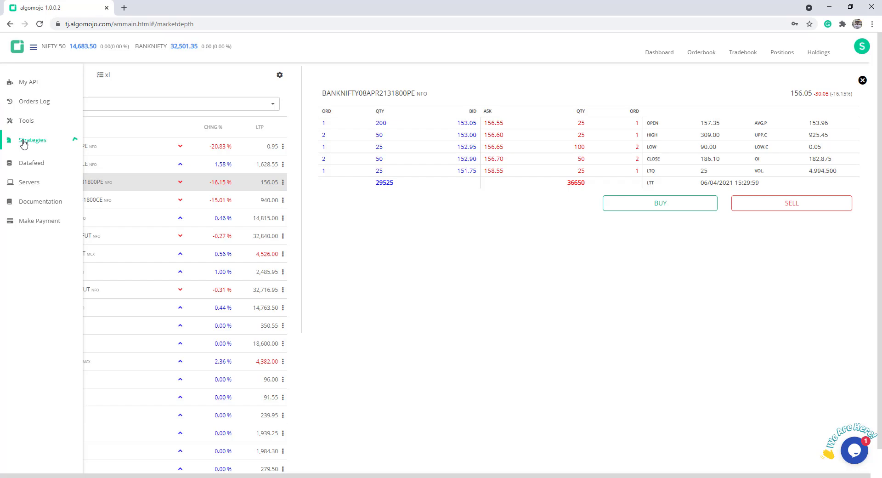
{"action": "left_click", "coordinate": [24, 143]}
{"action": "left_click", "coordinate": [27, 155]}
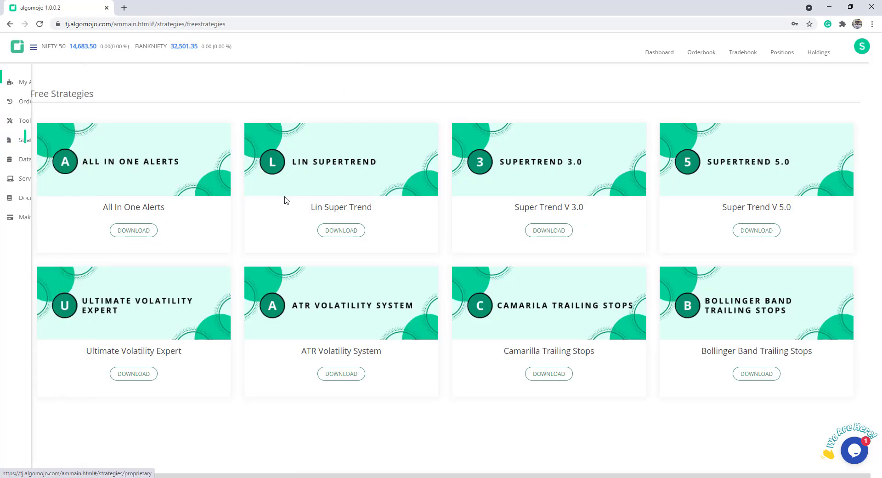
{"action": "left_click", "coordinate": [123, 232]}
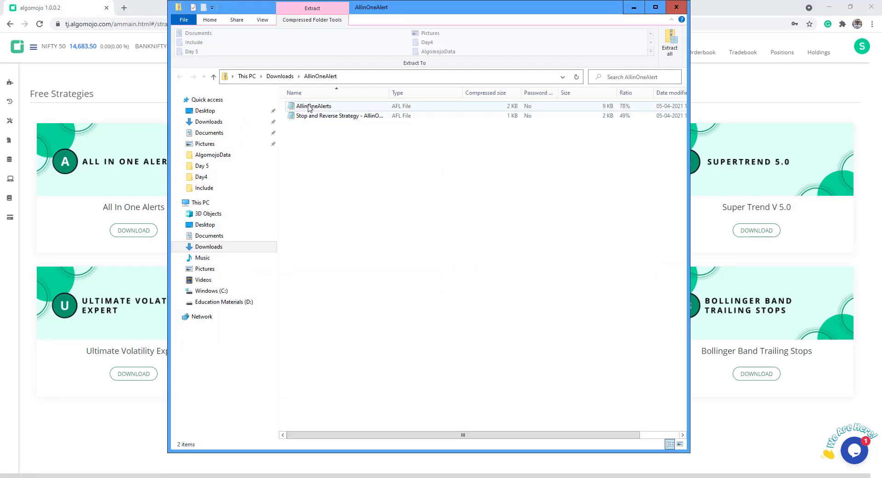
Copy AllinOneAlerts.afl from the AllinOneAlert zip into AmiBroker's Formulas\Include folder.
{"action": "left_click", "coordinate": [308, 108]}
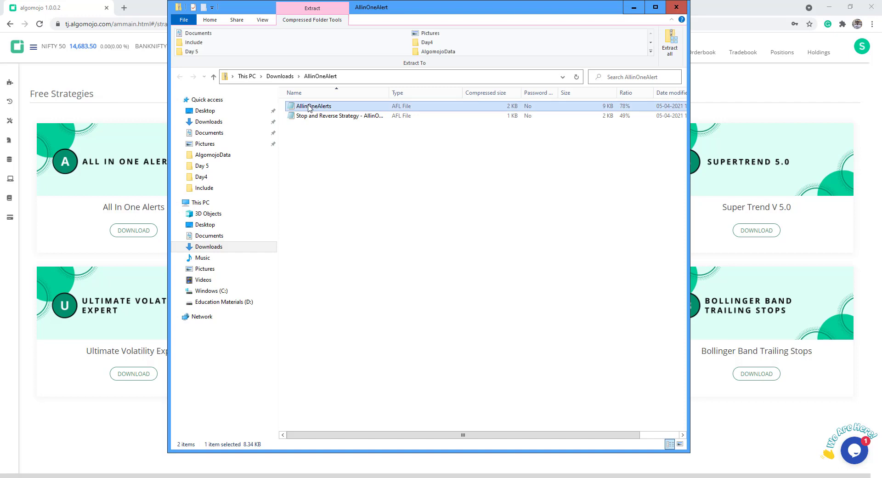
{"action": "left_click_drag", "start_coordinate": [389, 93], "coordinate": [422, 92]}
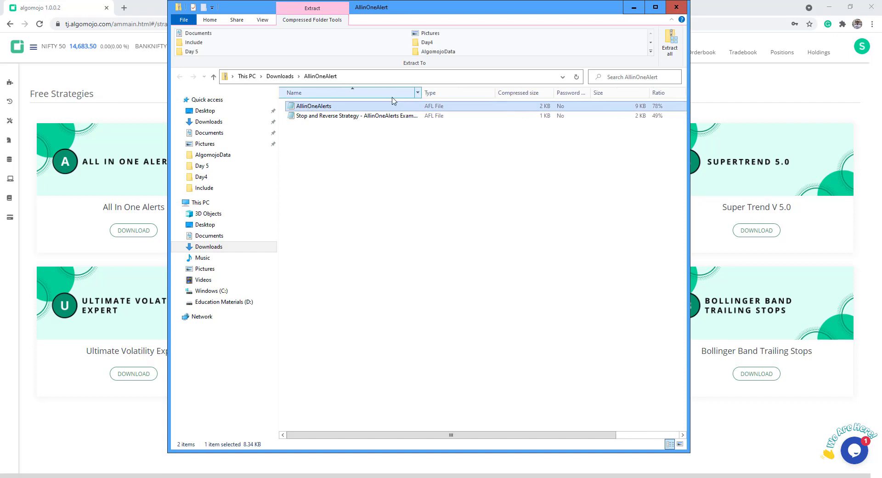
{"action": "right_click", "coordinate": [304, 109]}
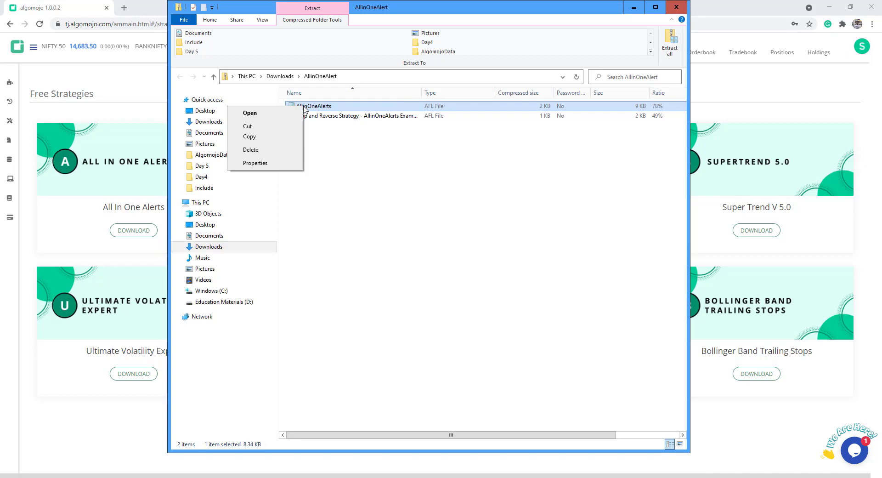
{"action": "left_click", "coordinate": [270, 136]}
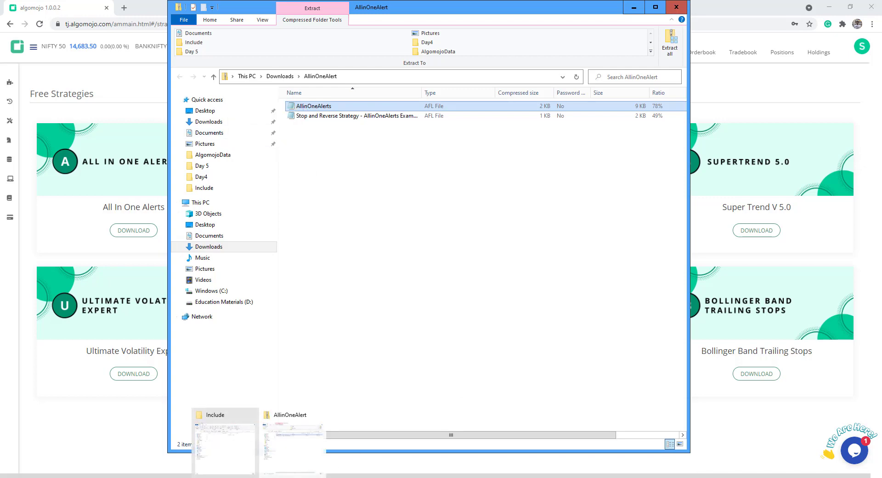
{"action": "left_click", "coordinate": [231, 457]}
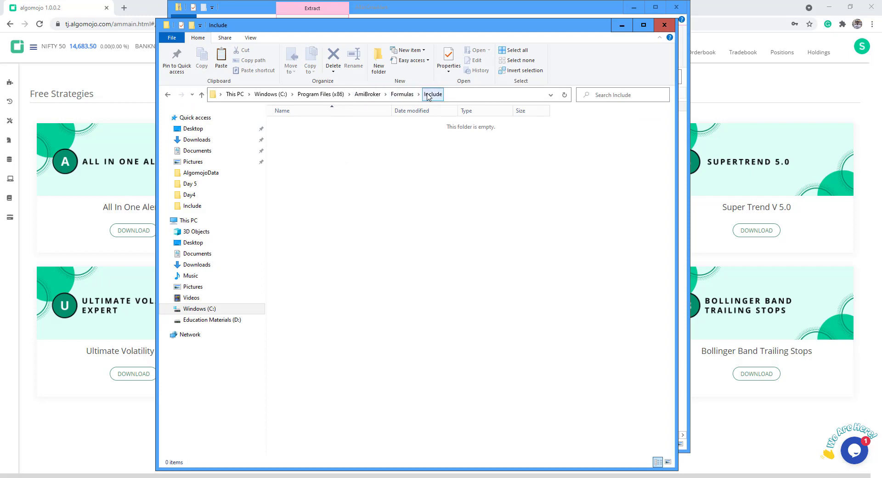
{"action": "right_click", "coordinate": [347, 170]}
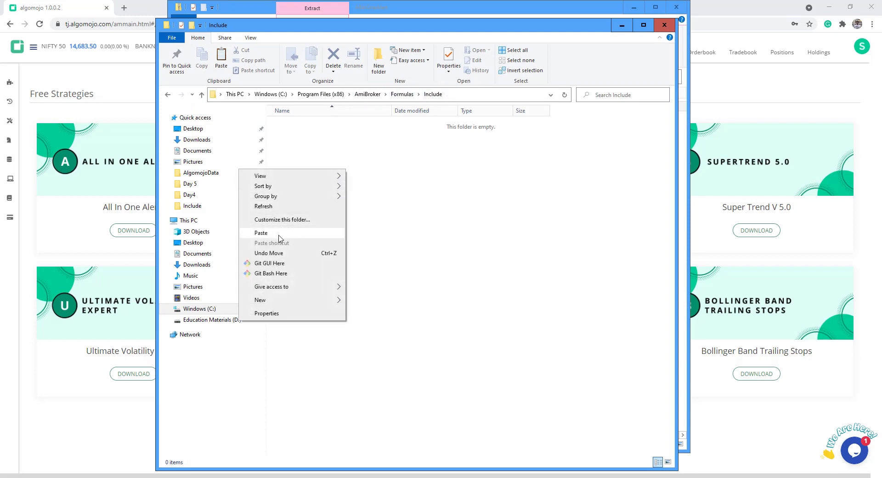
{"action": "left_click", "coordinate": [322, 232]}
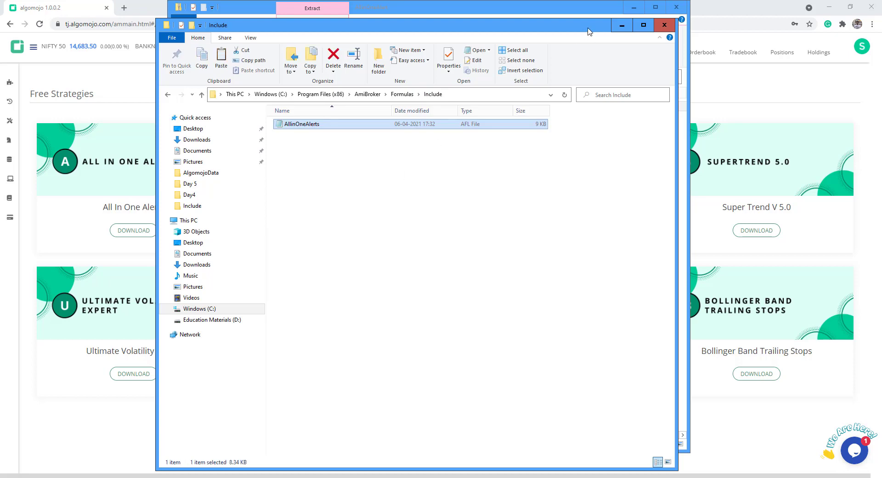
{"action": "left_click", "coordinate": [622, 25]}
{"action": "left_click", "coordinate": [335, 116]}
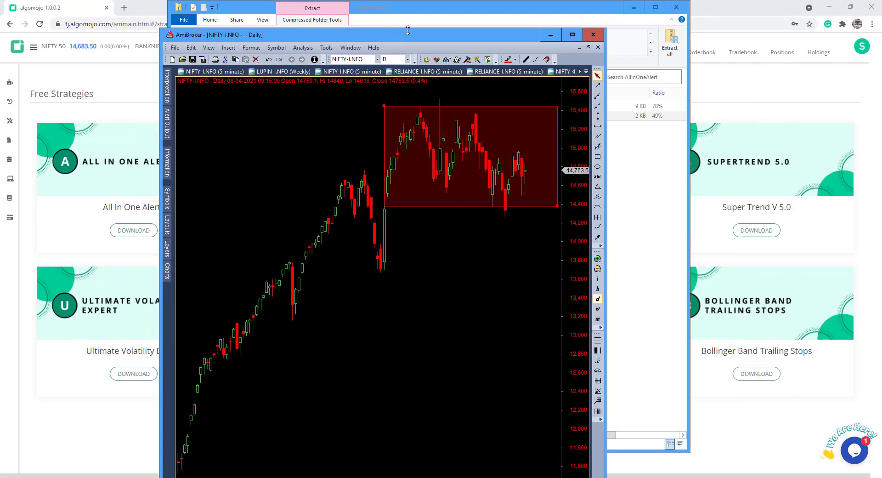
Create a new formula and insert the Charts > Blank Module snippet.
{"action": "double_click", "coordinate": [399, 40]}
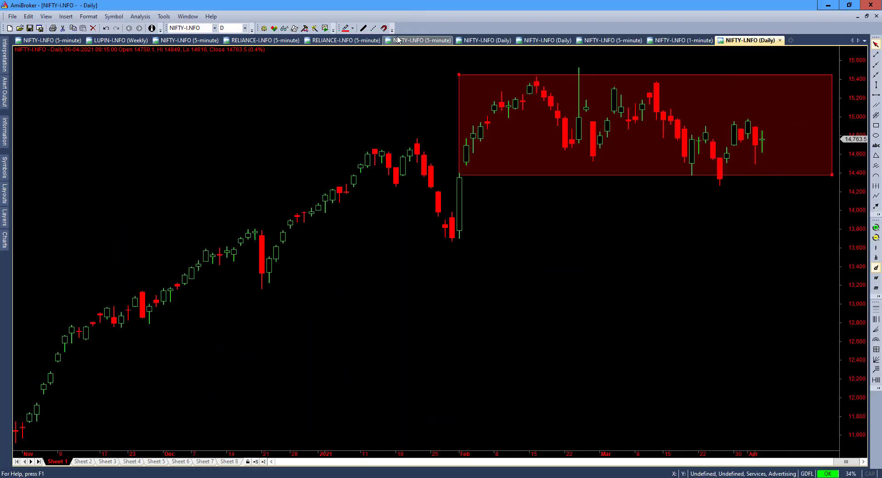
{"action": "left_click", "coordinate": [13, 16]}
{"action": "mouse_move", "coordinate": [14, 29]}
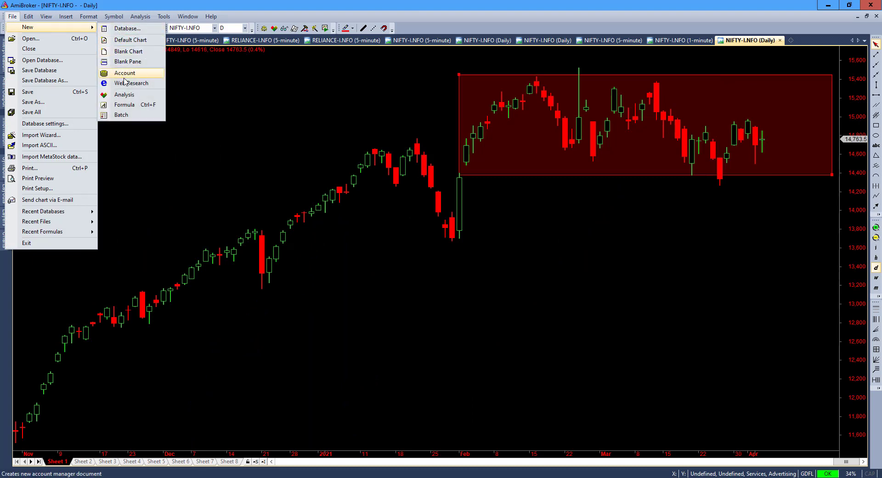
{"action": "left_click", "coordinate": [125, 104]}
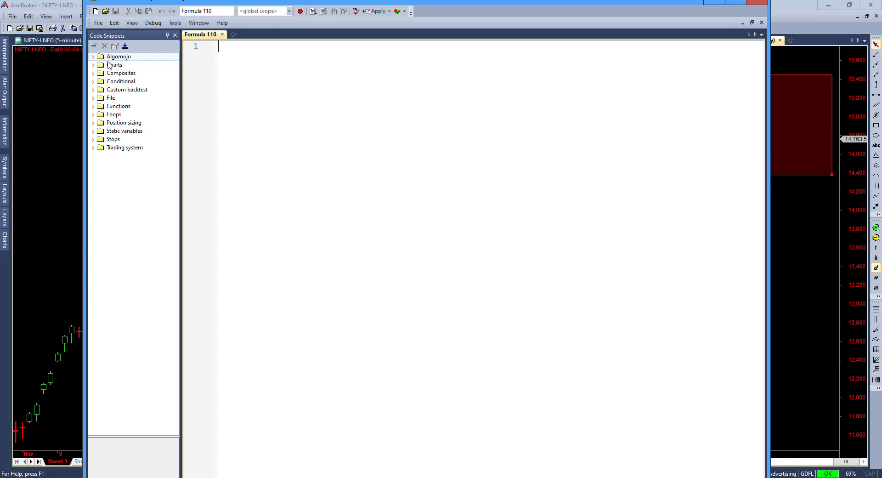
{"action": "left_click", "coordinate": [93, 65]}
{"action": "double_click", "coordinate": [128, 73]}
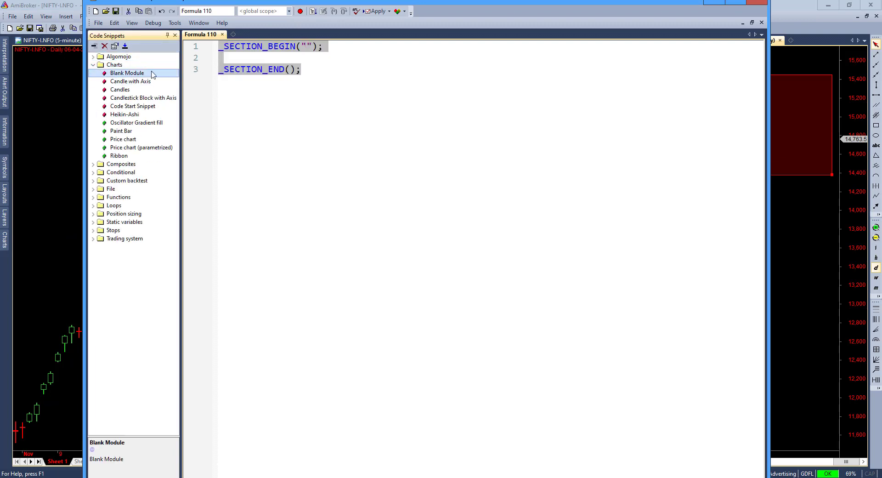
Name the section 'My Trading System with Alerts' and add #include <AllinOneAlerts.afl> below it.
{"action": "type", "text": "My Trading Sy"}
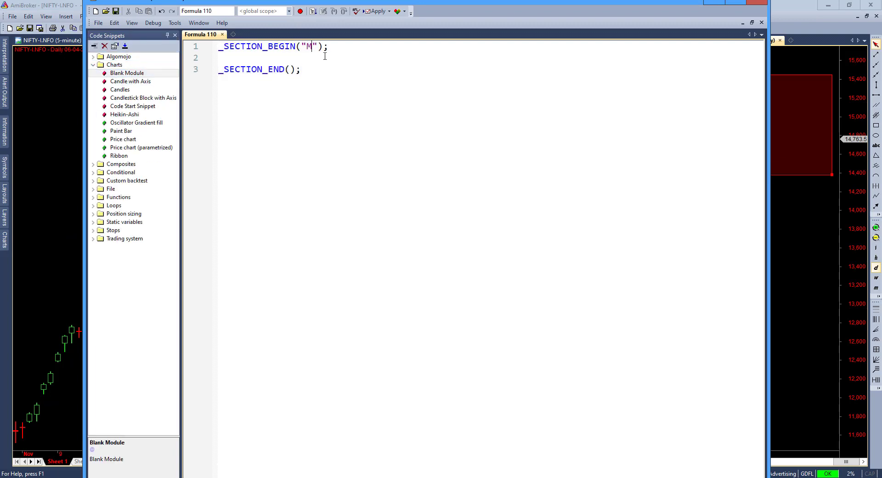
{"action": "type", "text": "stem with Alerts"}
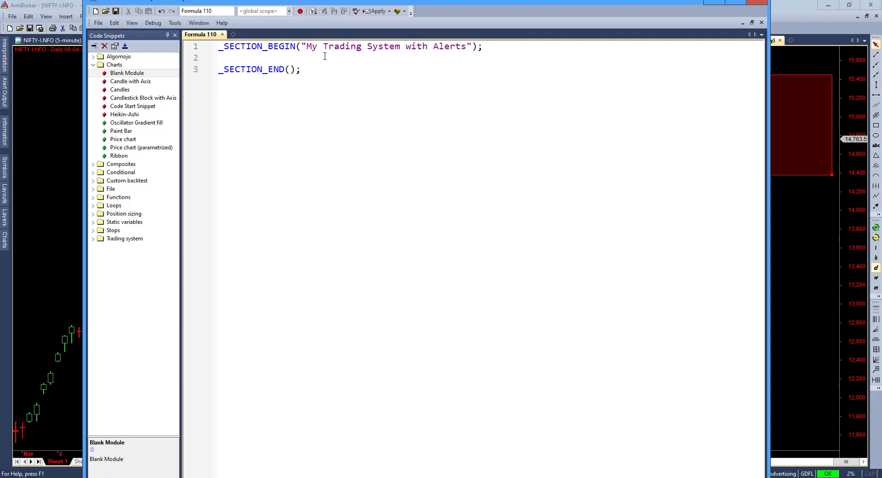
{"action": "key", "text": "End"}
{"action": "key", "text": "Return"}
{"action": "key", "text": "Return"}
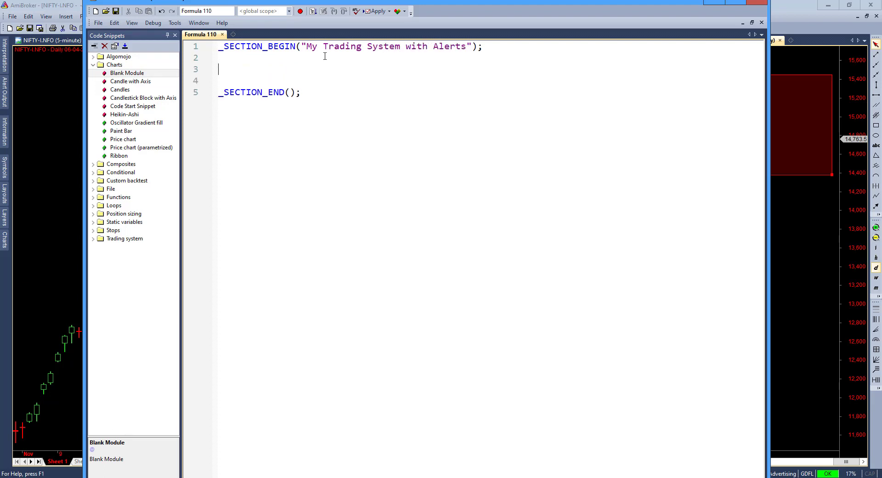
{"action": "type", "text": "#include <"}
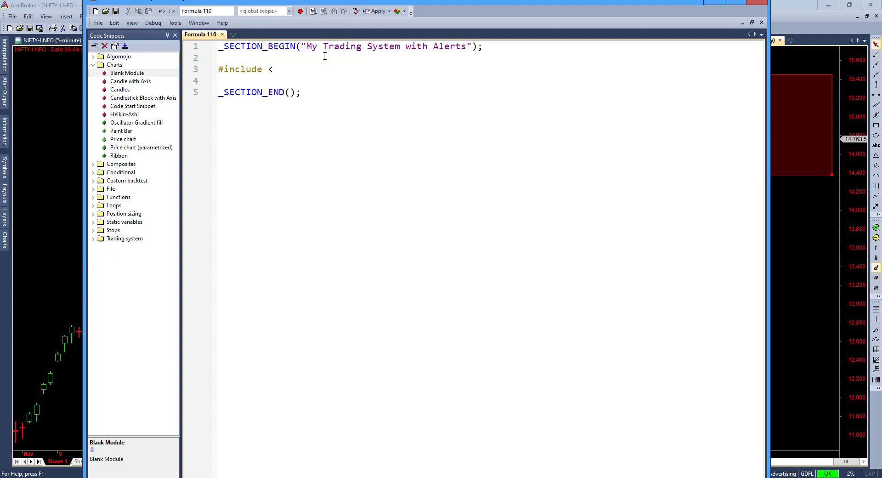
{"action": "type", "text": "AllinOneAlerts.afl;"}
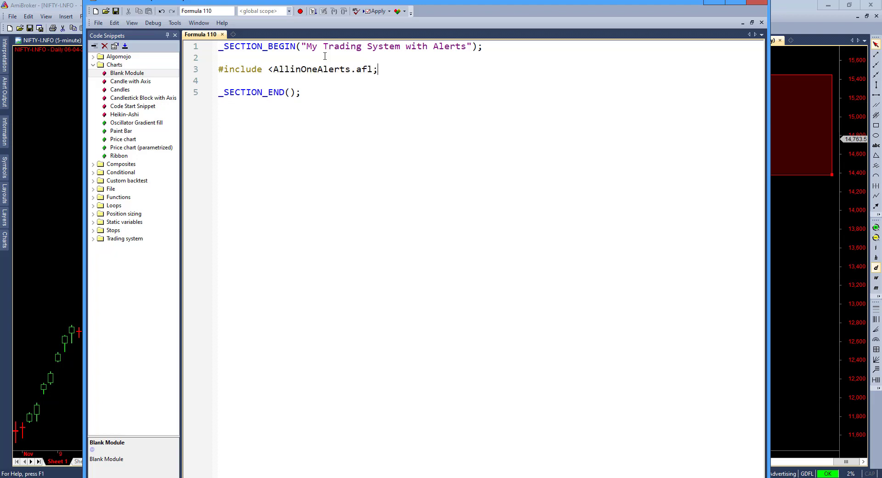
{"action": "type", "text": ">"}
{"action": "key", "text": "Return"}
{"action": "key", "text": "Return"}
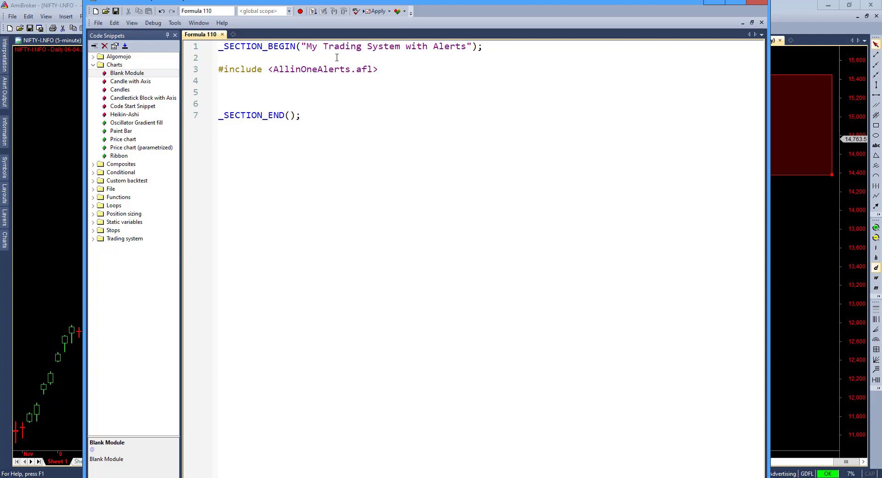
Insert the Simple EMA Crossover snippet and delete its buy/sell arrow plotting block.
{"action": "left_click", "coordinate": [93, 238]}
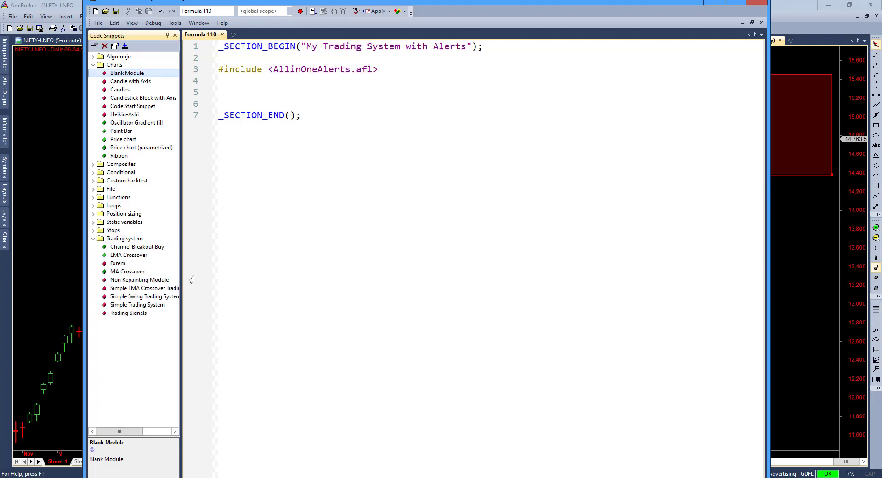
{"action": "double_click", "coordinate": [127, 289]}
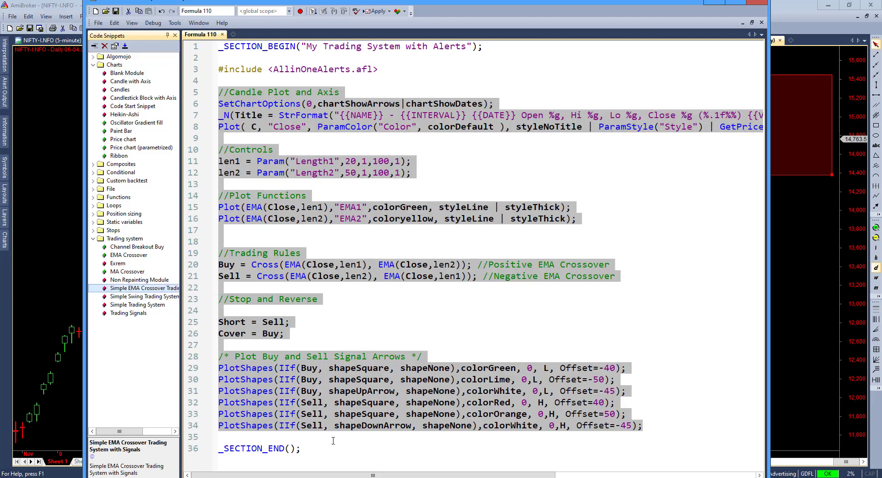
{"action": "left_click_drag", "start_coordinate": [333, 441], "coordinate": [226, 338]}
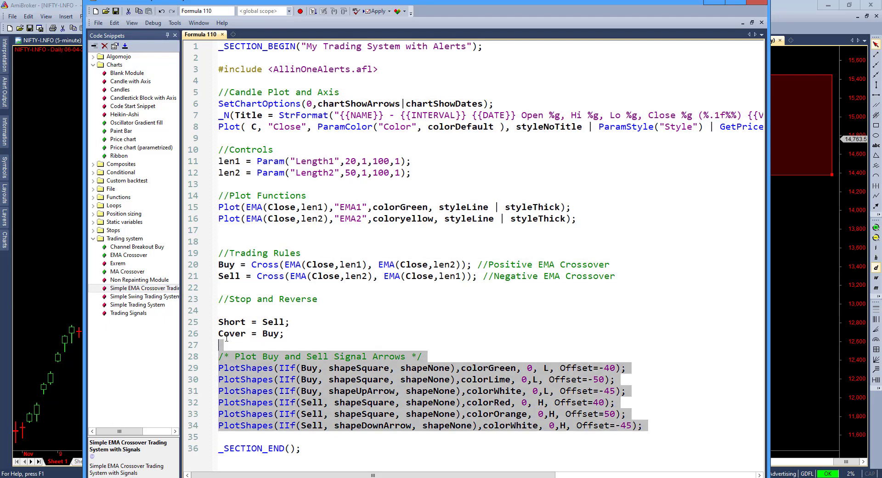
{"action": "key", "text": "Delete"}
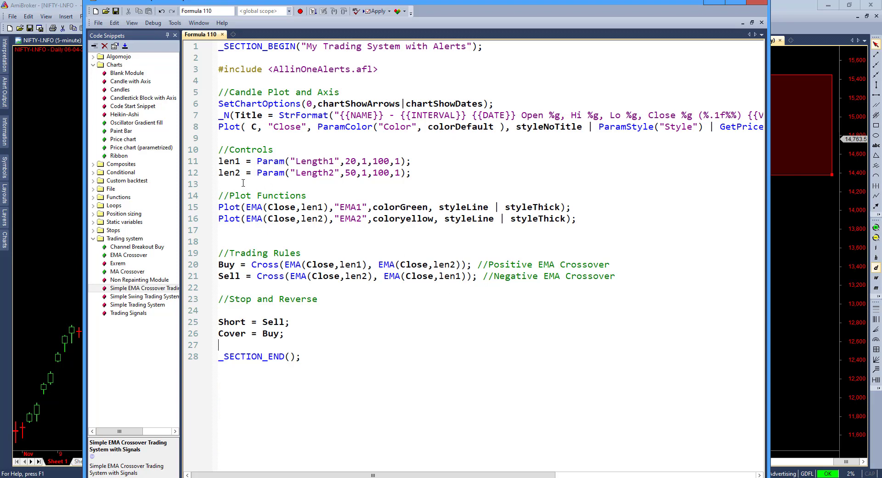
Add blank lines after 'Cover = Buy;' so _SECTION_END moves down to line 31.
{"action": "left_click_drag", "start_coordinate": [218, 204], "coordinate": [467, 238]}
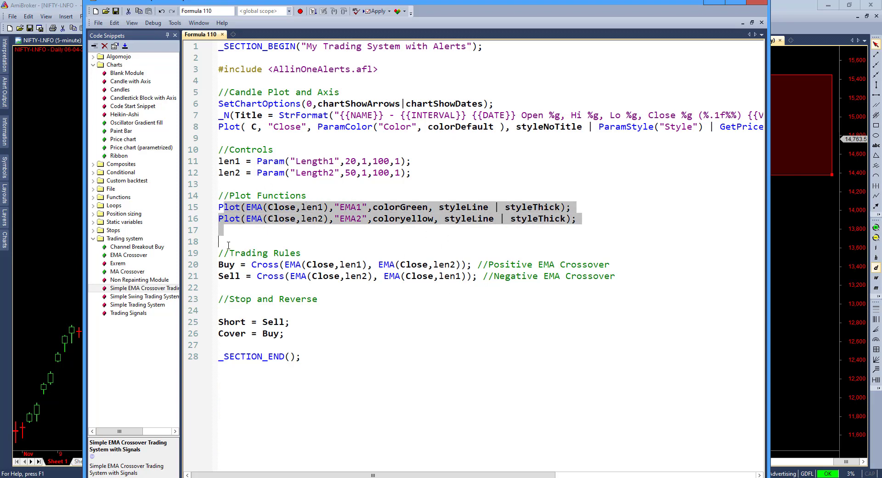
{"action": "left_click_drag", "start_coordinate": [228, 244], "coordinate": [510, 277]}
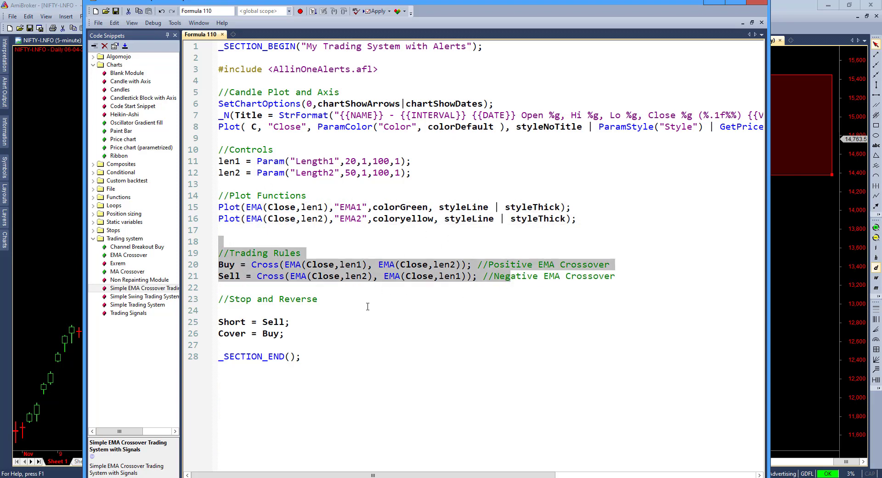
{"action": "left_click", "coordinate": [299, 340]}
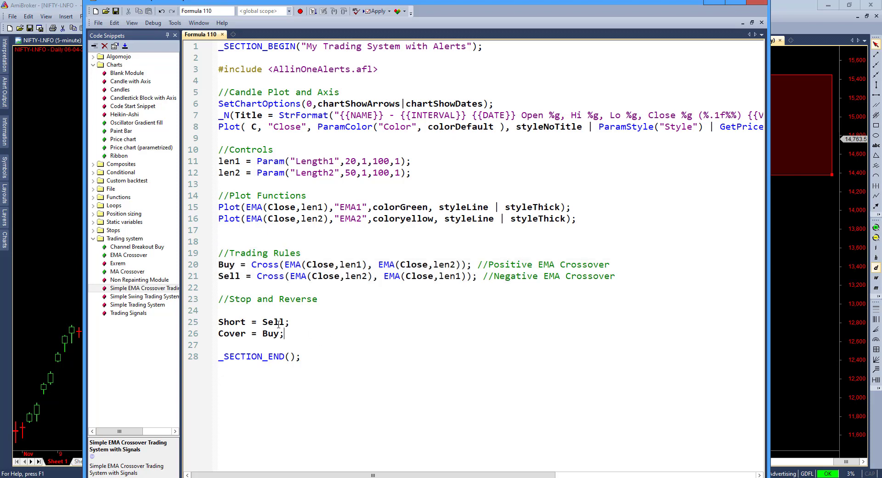
{"action": "key", "text": "shift+Up"}
{"action": "key", "text": "shift+Up"}
{"action": "key", "text": "shift+Up"}
{"action": "key", "text": "shift+Home"}
{"action": "left_click", "coordinate": [374, 335]}
{"action": "key", "text": "Return"}
{"action": "key", "text": "Return"}
{"action": "key", "text": "Return"}
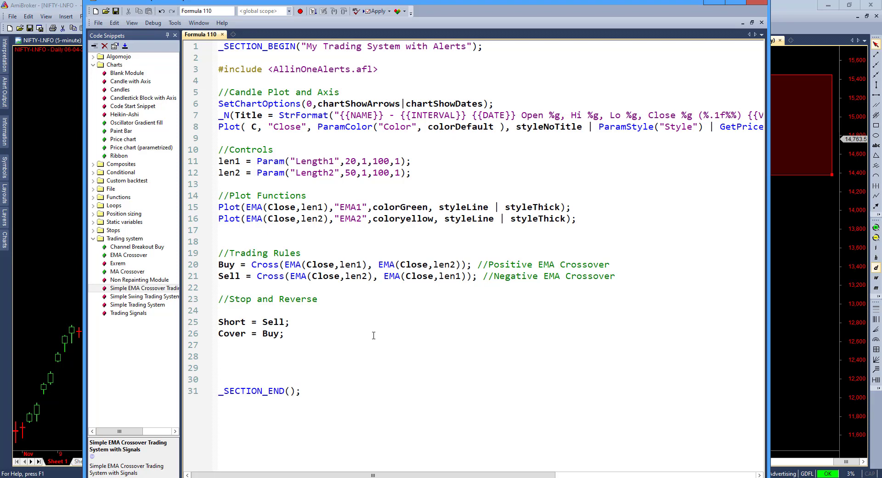
Enter AllinOneAlerts(Buy,Sell,Short,Cover); on line 29.
{"action": "type", "text": "AllinOneAlerts("}
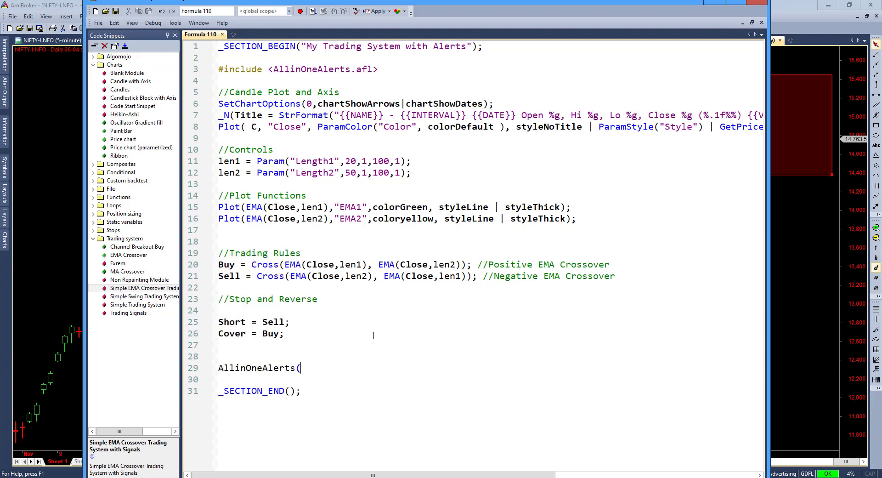
{"action": "type", "text": "Buy"}
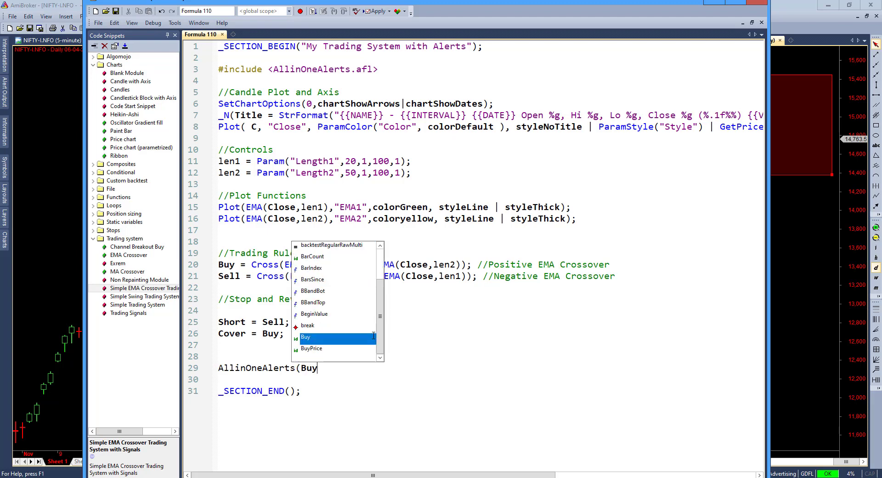
{"action": "type", "text": ",Sell,"}
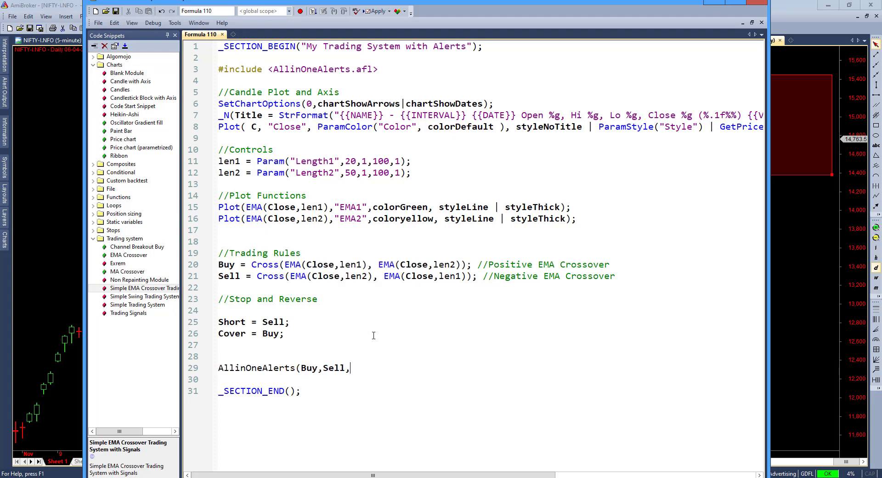
{"action": "type", "text": "Short,Cover);"}
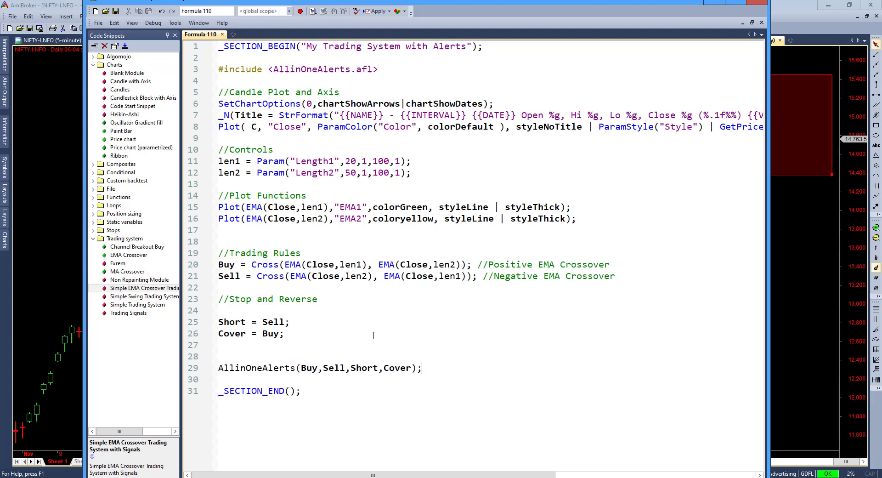
Save the formula as 'AlgoAlerts - My Trading System' in the Formulas\AlgoAlerts folder.
{"action": "left_click", "coordinate": [116, 15]}
{"action": "left_click", "coordinate": [99, 22]}
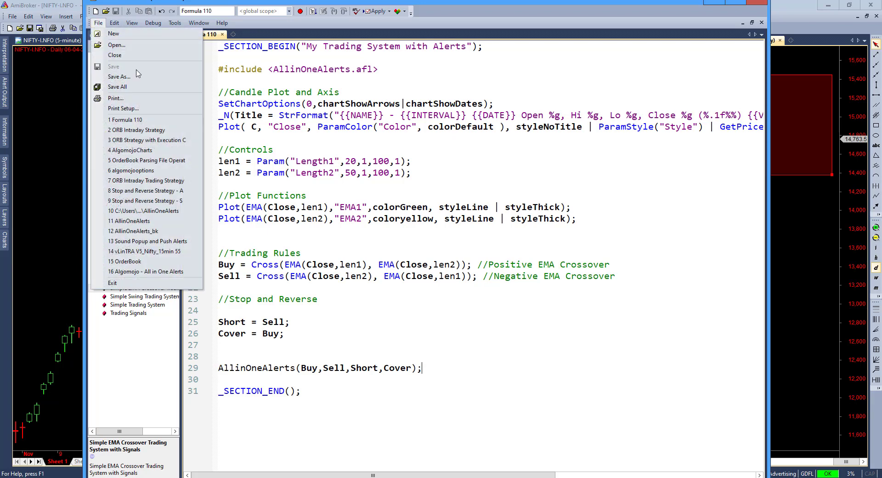
{"action": "key", "text": "Escape"}
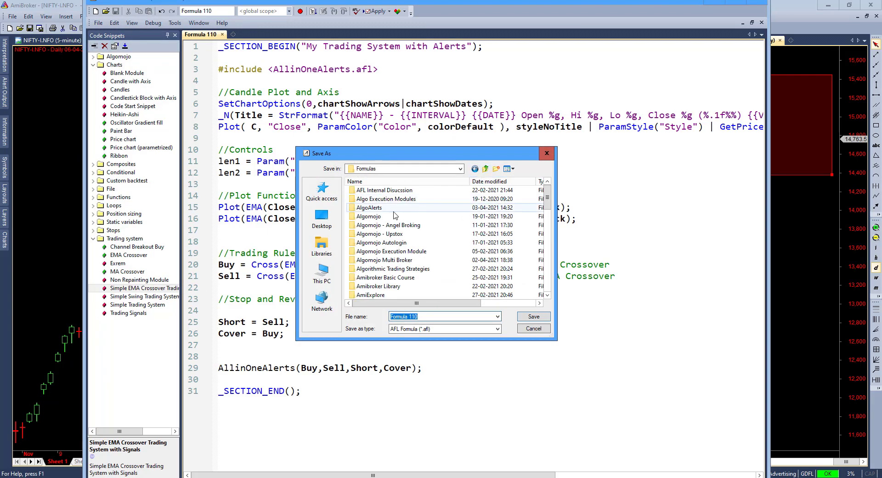
{"action": "double_click", "coordinate": [370, 208]}
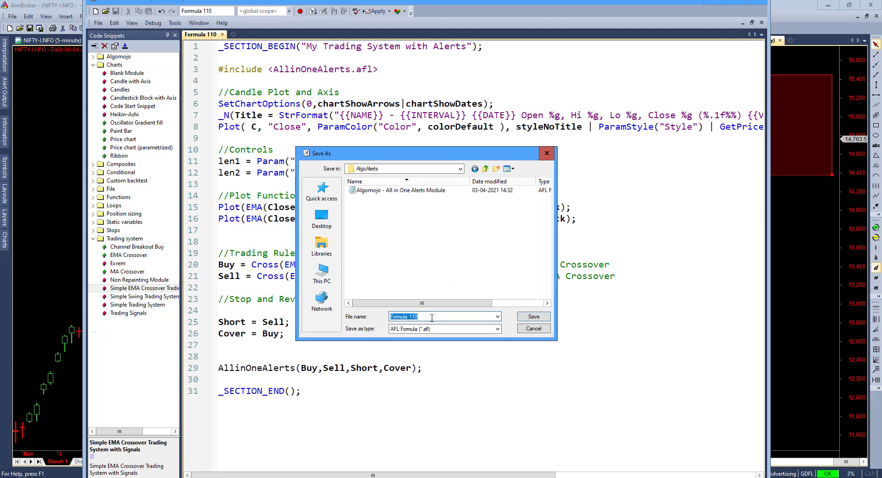
{"action": "type", "text": "AlgoAlerts - My Trading System"}
{"action": "key", "text": "Return"}
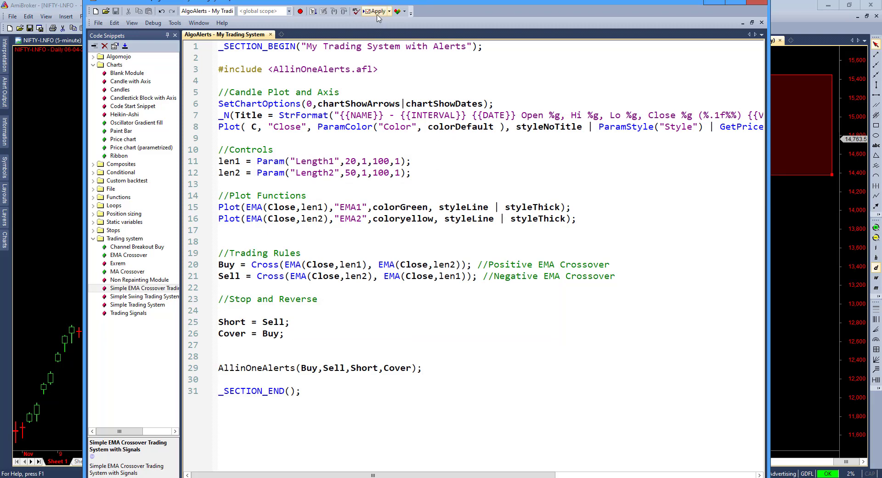
Apply the formula to the NIFTY chart, close the editor and upper pane, then zoom out twice.
{"action": "left_click", "coordinate": [376, 14]}
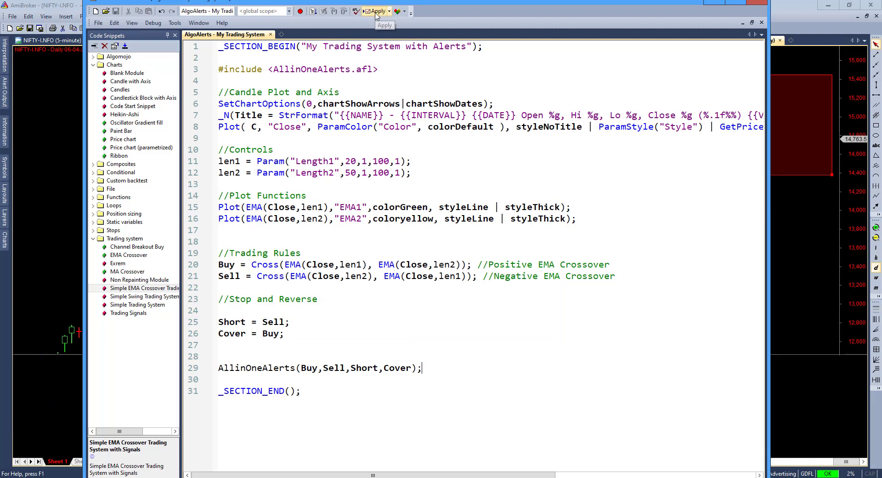
{"action": "left_click", "coordinate": [714, 2]}
{"action": "right_click", "coordinate": [324, 86]}
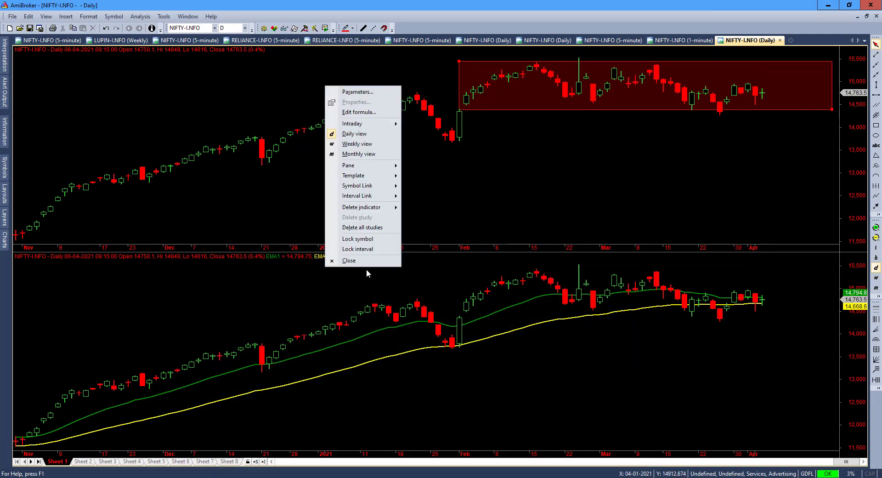
{"action": "left_click", "coordinate": [358, 261]}
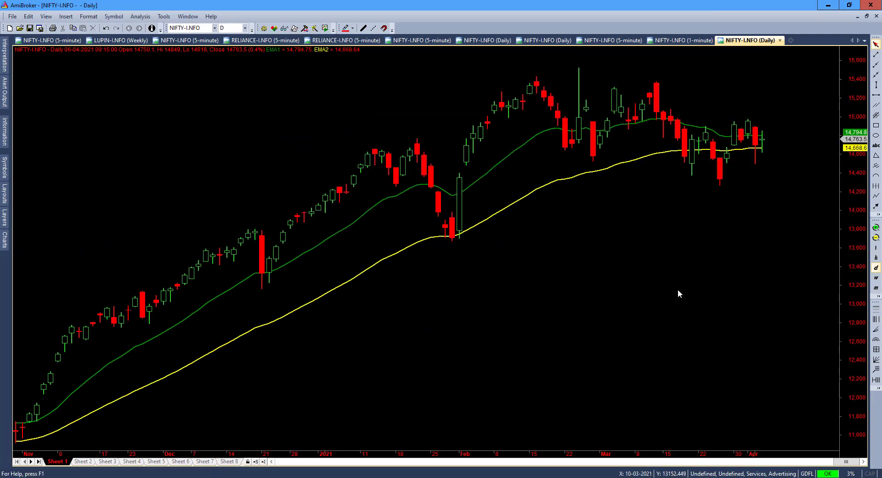
{"action": "left_click", "coordinate": [876, 237]}
{"action": "left_click", "coordinate": [876, 237]}
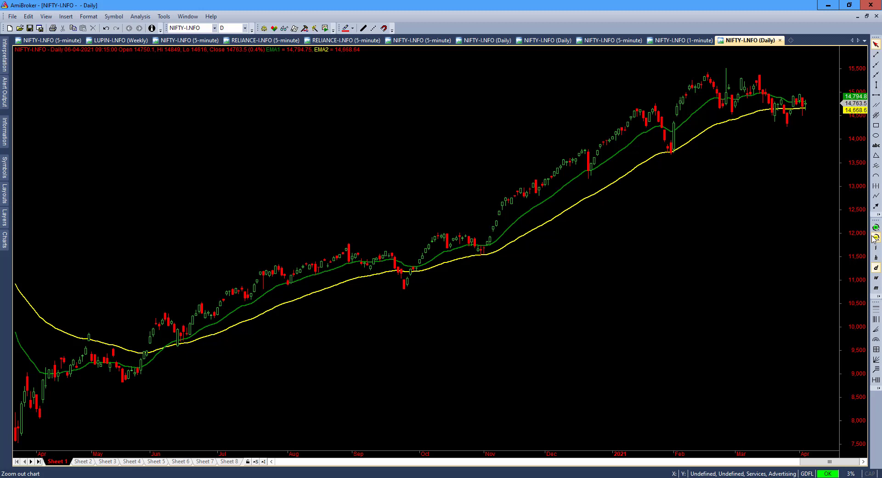
Open the chart's Parameters and set Arrow Alerts to Disable.
{"action": "right_click", "coordinate": [240, 87]}
{"action": "left_click", "coordinate": [250, 92]}
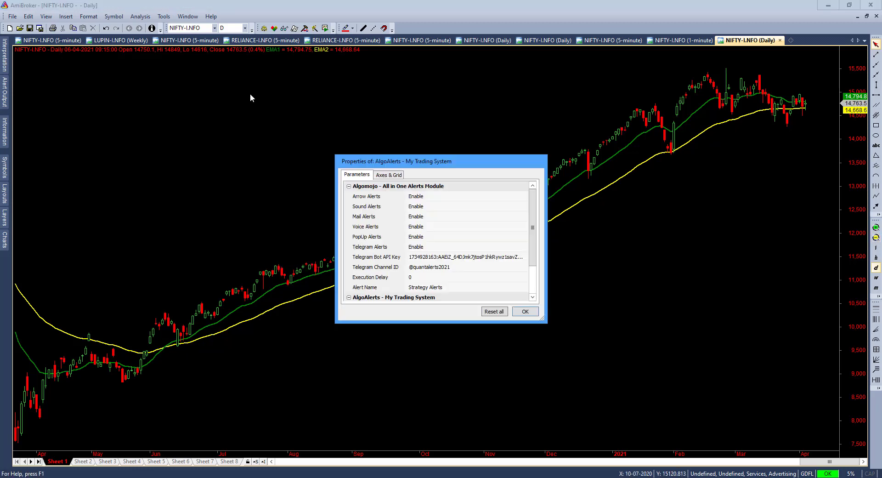
{"action": "left_click_drag", "start_coordinate": [393, 160], "coordinate": [180, 92]}
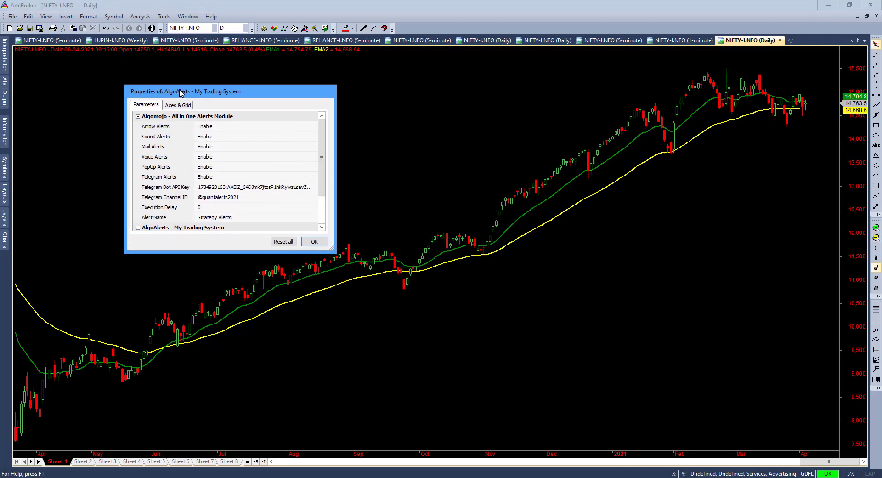
{"action": "left_click", "coordinate": [213, 127]}
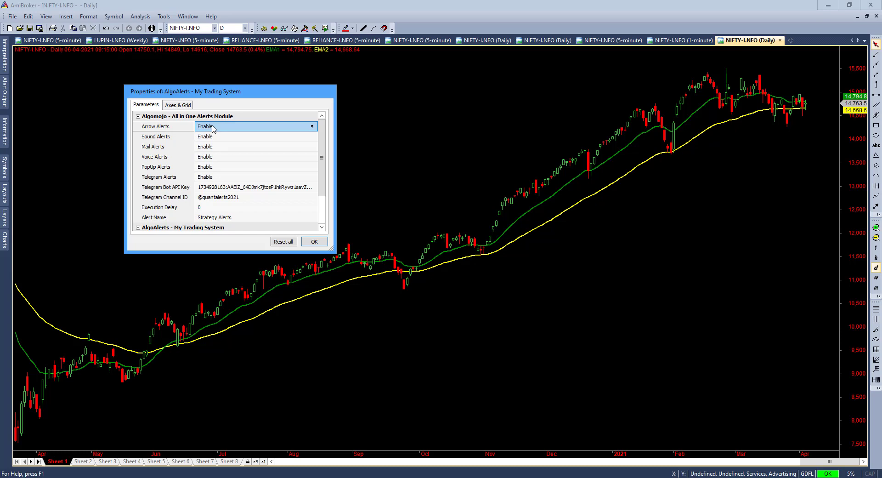
{"action": "double_click", "coordinate": [213, 127]}
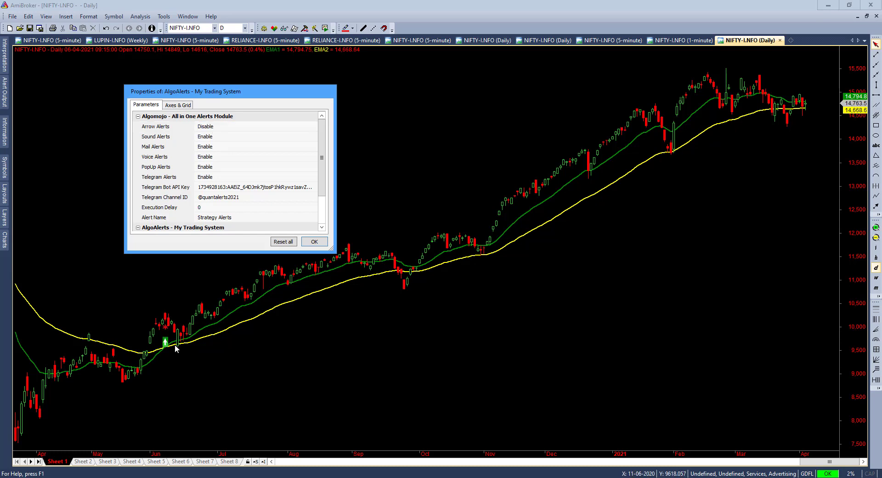
{"action": "left_click", "coordinate": [877, 238]}
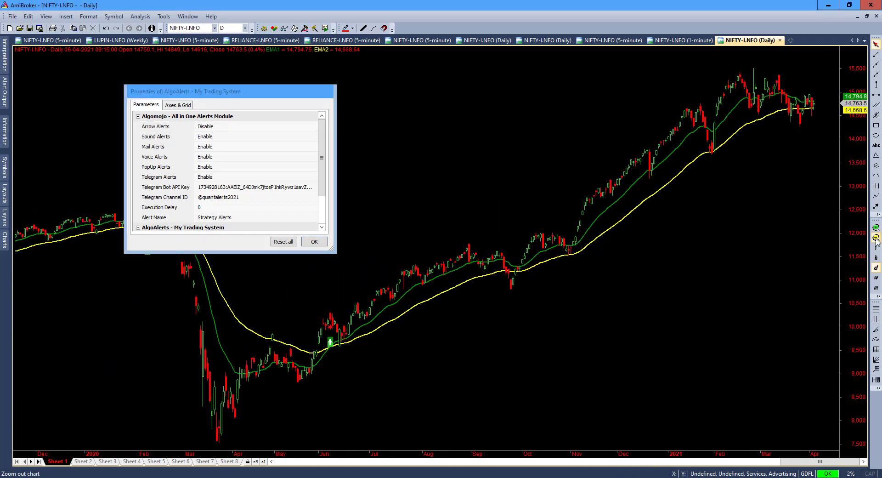
{"action": "left_click_drag", "start_coordinate": [233, 91], "coordinate": [472, 55]}
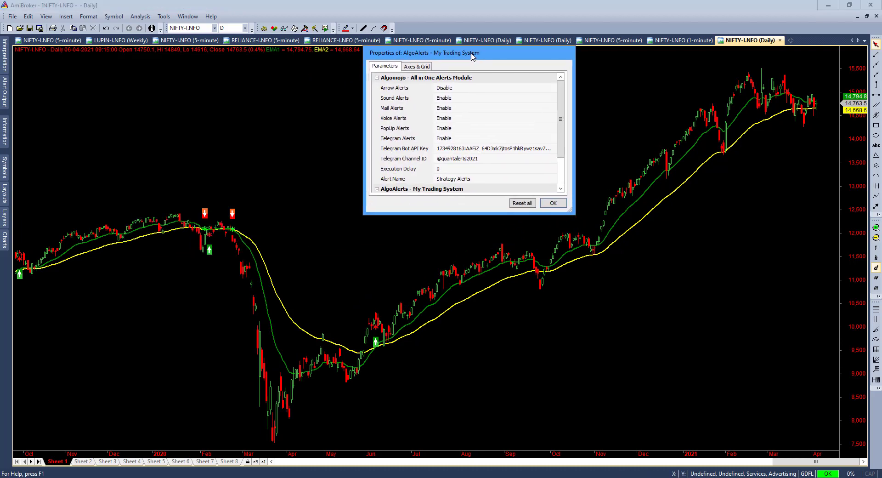
Set Sound, Mail, Voice and PopUp Alerts to Disable, leaving Telegram Alerts enabled.
{"action": "left_click", "coordinate": [453, 98]}
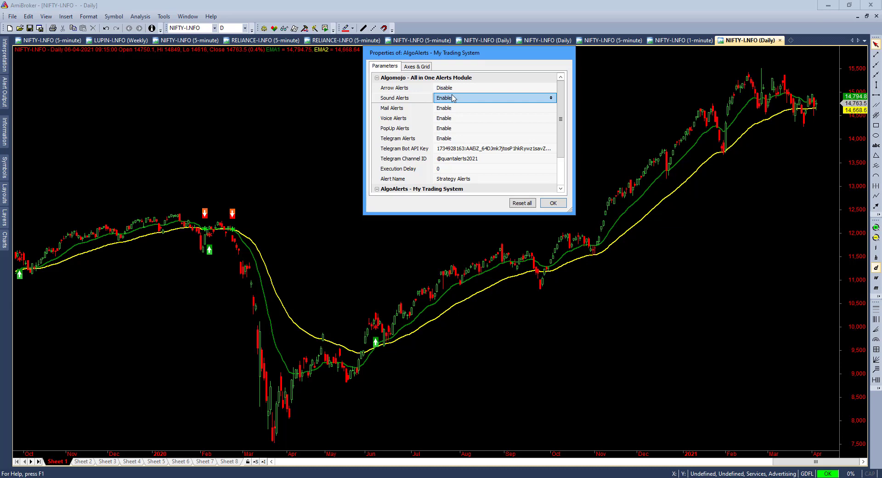
{"action": "scroll", "coordinate": [454, 97], "scroll_direction": "down", "scroll_amount": 1}
{"action": "left_click", "coordinate": [457, 108]}
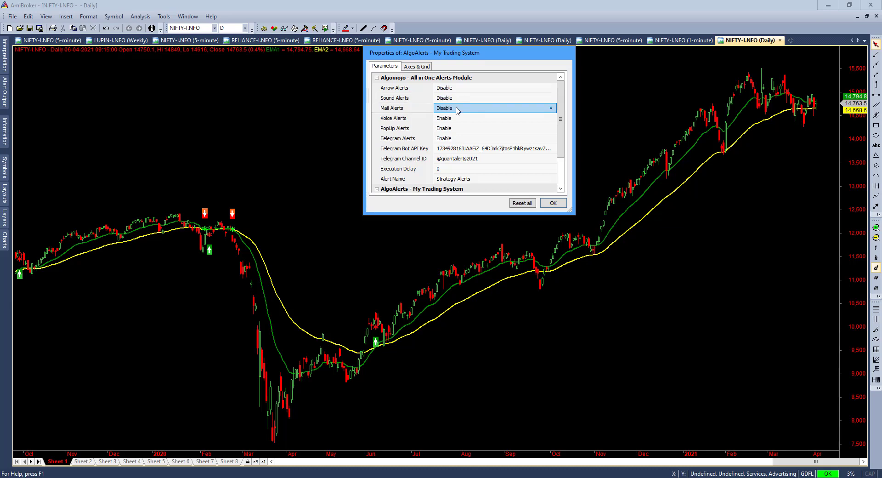
{"action": "left_click", "coordinate": [442, 118]}
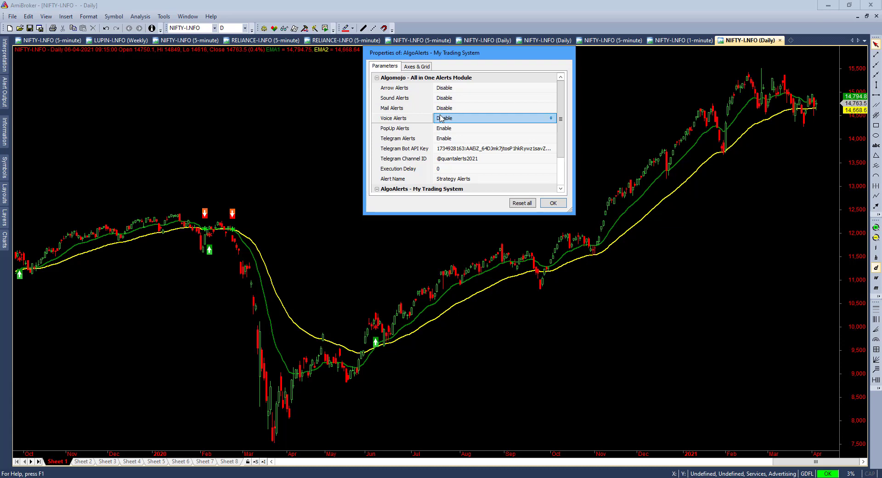
{"action": "left_click", "coordinate": [442, 129]}
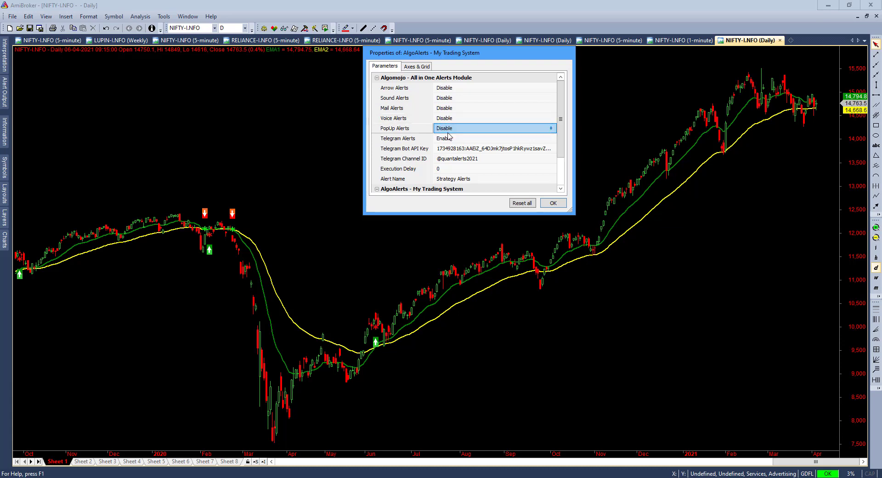
{"action": "scroll", "coordinate": [463, 140], "scroll_direction": "down", "scroll_amount": 1}
{"action": "left_click", "coordinate": [462, 138]}
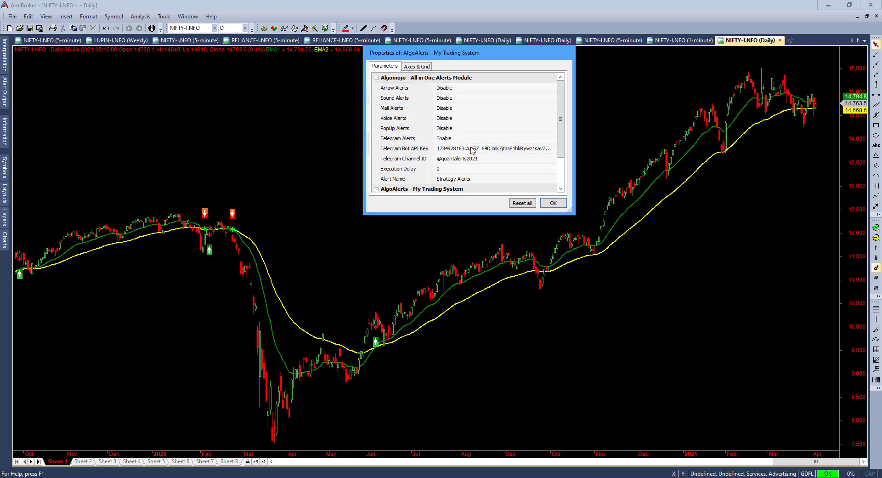
{"action": "left_click", "coordinate": [460, 159]}
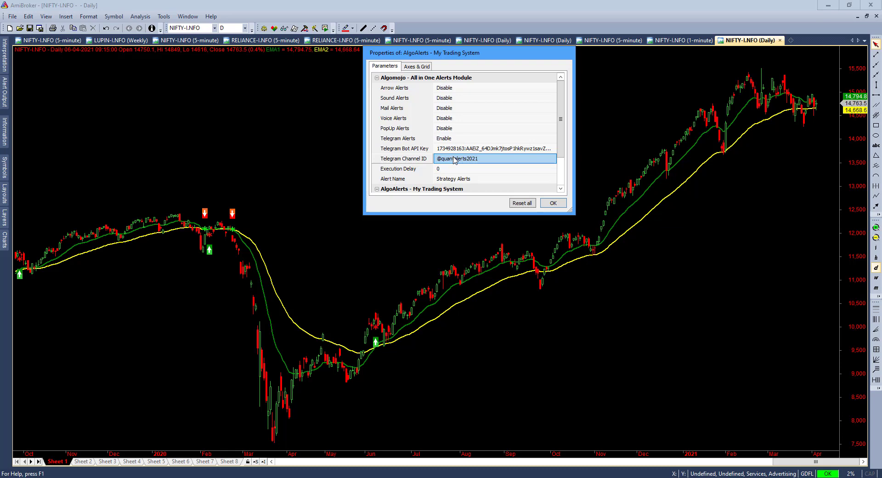
Set Telegram Alerts to Disable, check the bot key and Channel ID fields, and confirm with OK.
{"action": "left_click", "coordinate": [449, 148]}
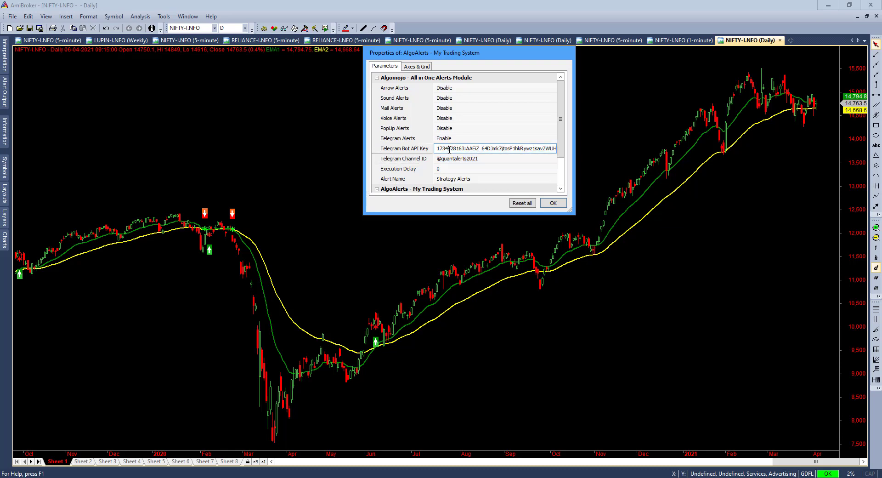
{"action": "double_click", "coordinate": [449, 148]}
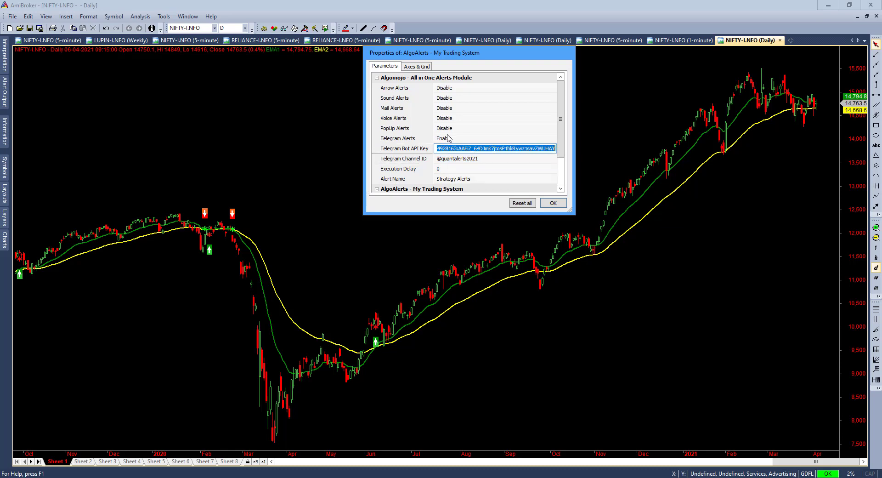
{"action": "double_click", "coordinate": [448, 137]}
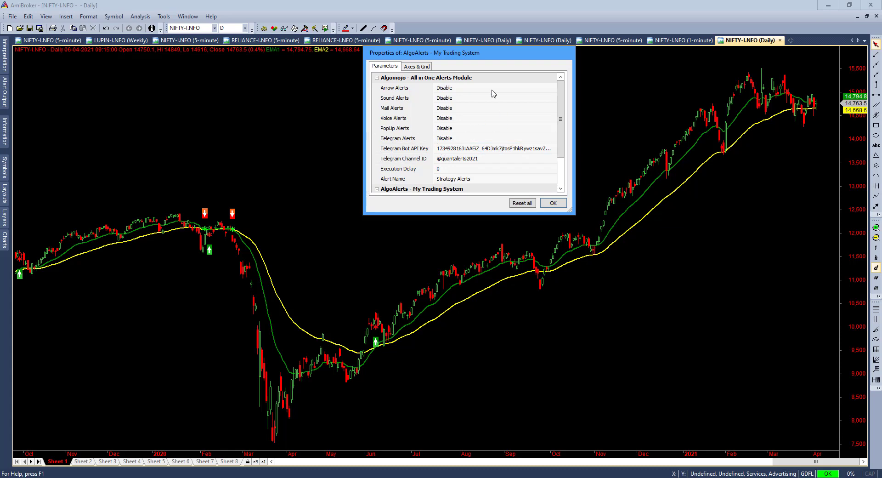
{"action": "key", "text": "Up"}
{"action": "key", "text": "Up"}
{"action": "key", "text": "Up"}
{"action": "key", "text": "Down"}
{"action": "key", "text": "Down"}
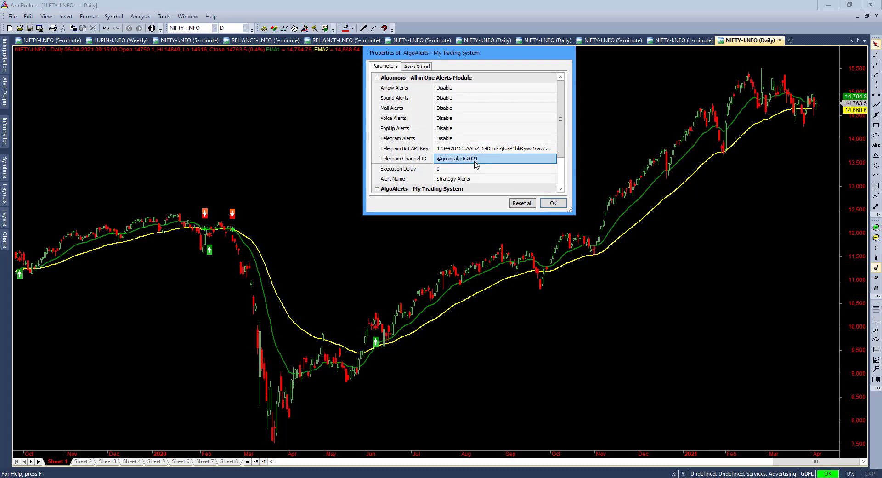
{"action": "left_click", "coordinate": [475, 164]}
{"action": "left_click_drag", "start_coordinate": [478, 159], "coordinate": [427, 159]}
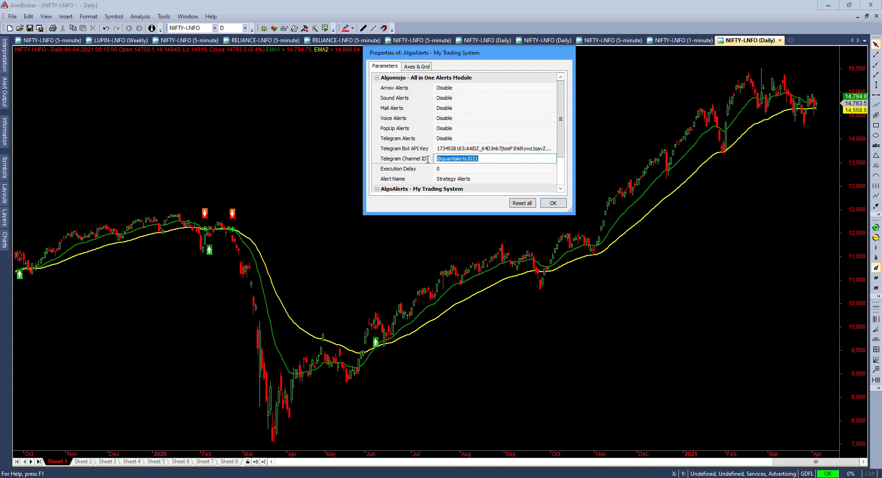
{"action": "left_click", "coordinate": [552, 212]}
Switch the NIFTY chart interval to 1-minute bars.
{"action": "left_click", "coordinate": [230, 29]}
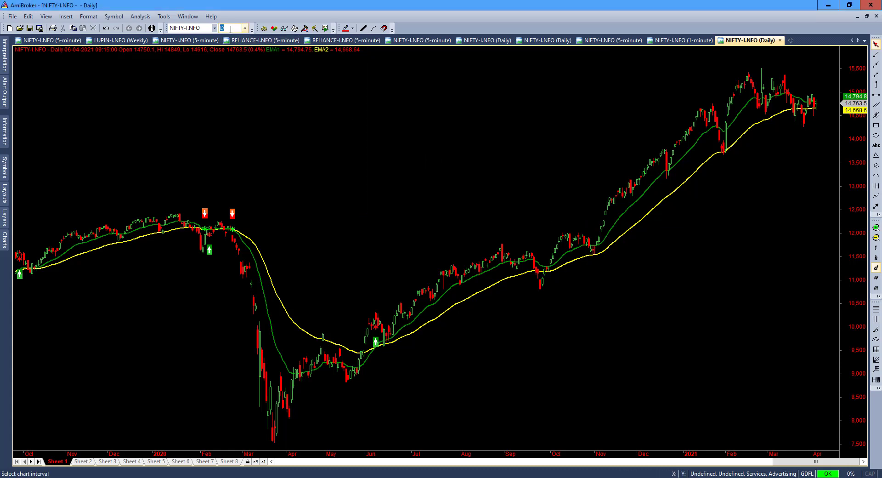
{"action": "type", "text": "1m"}
{"action": "key", "text": "Return"}
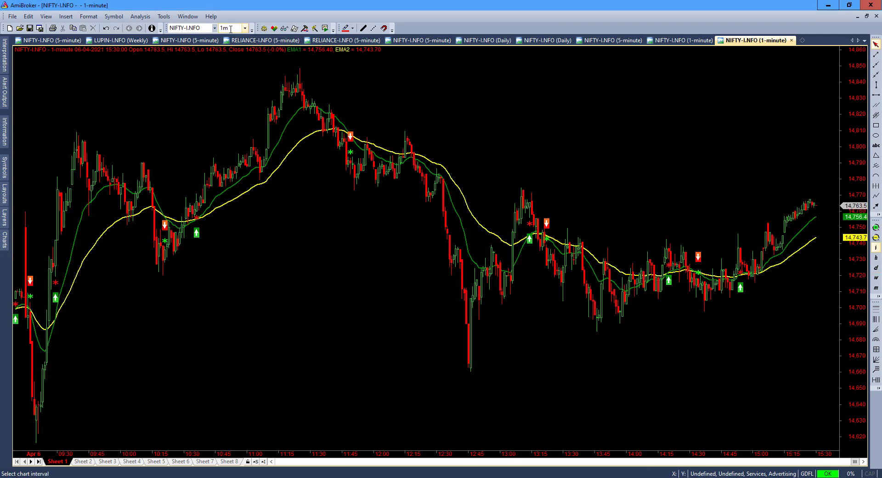
Set up Bar Replay with start date 06-04-2021 and end date 07-04-2021.
{"action": "left_click", "coordinate": [325, 28]}
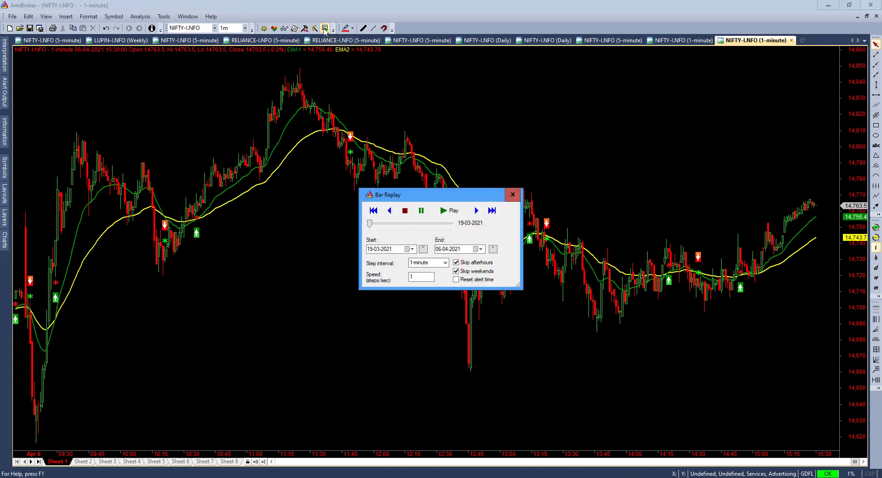
{"action": "left_click", "coordinate": [413, 248]}
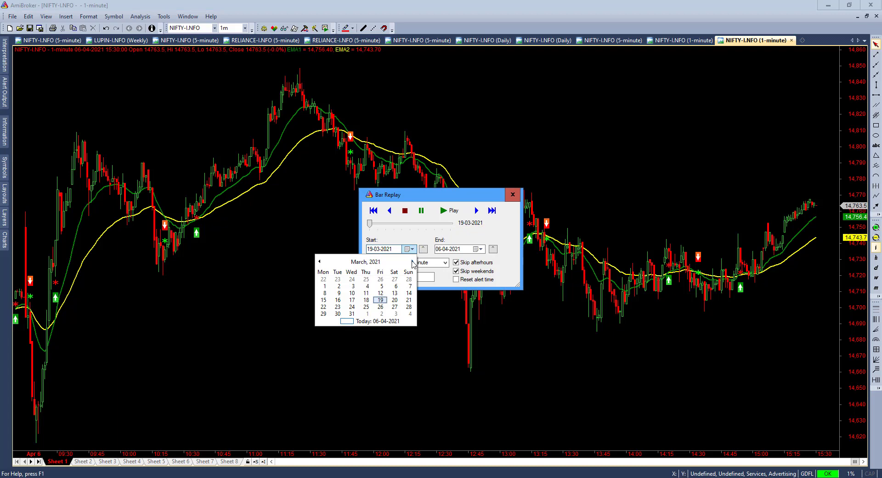
{"action": "scroll", "coordinate": [385, 264], "scroll_direction": "down", "scroll_amount": 3}
{"action": "scroll", "coordinate": [385, 264], "scroll_direction": "up", "scroll_amount": 2}
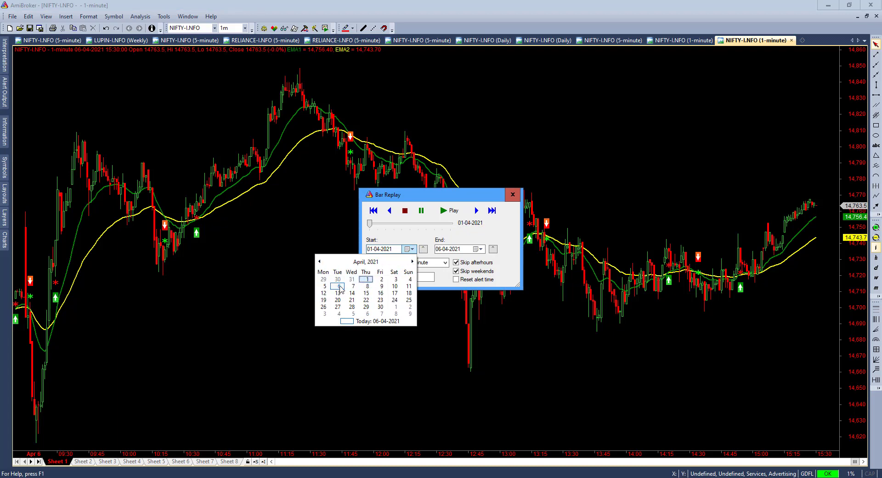
{"action": "left_click", "coordinate": [339, 286]}
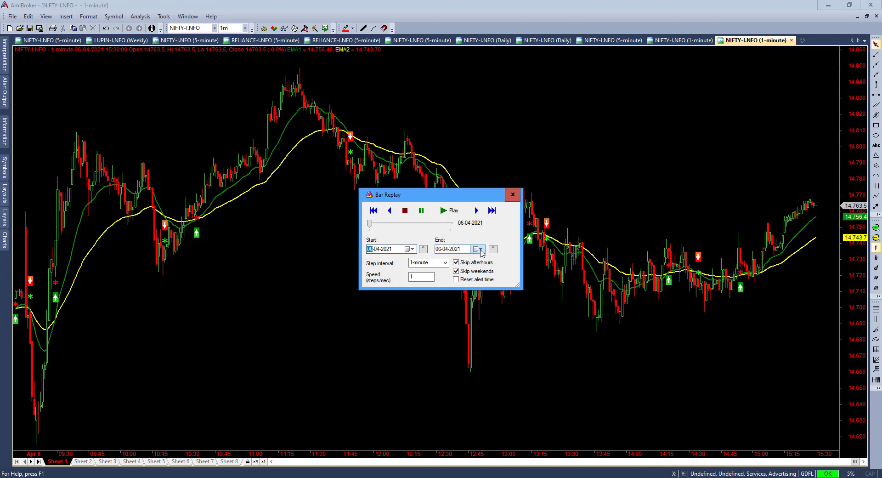
{"action": "left_click", "coordinate": [481, 249]}
{"action": "left_click", "coordinate": [421, 286]}
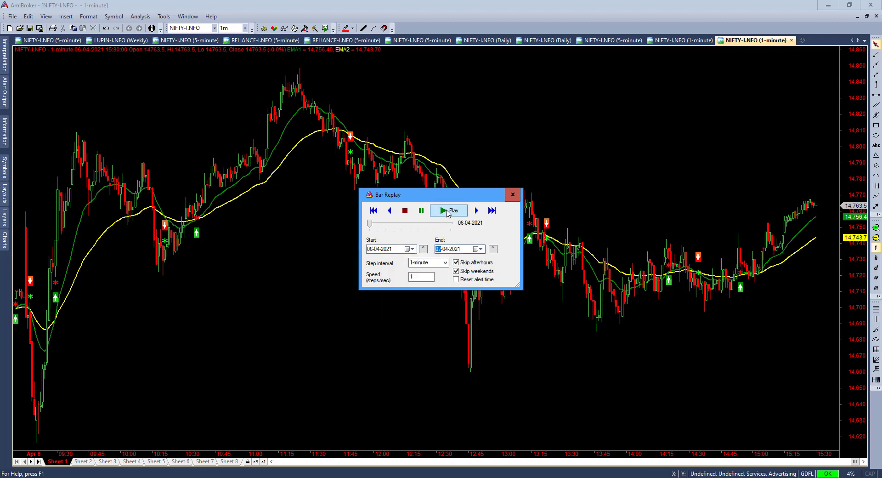
Replay the 1-minute NIFTY bars and dismiss the Short and Sell Signal alert popup.
{"action": "left_click", "coordinate": [449, 210]}
{"action": "left_click_drag", "start_coordinate": [425, 202], "coordinate": [205, 122]}
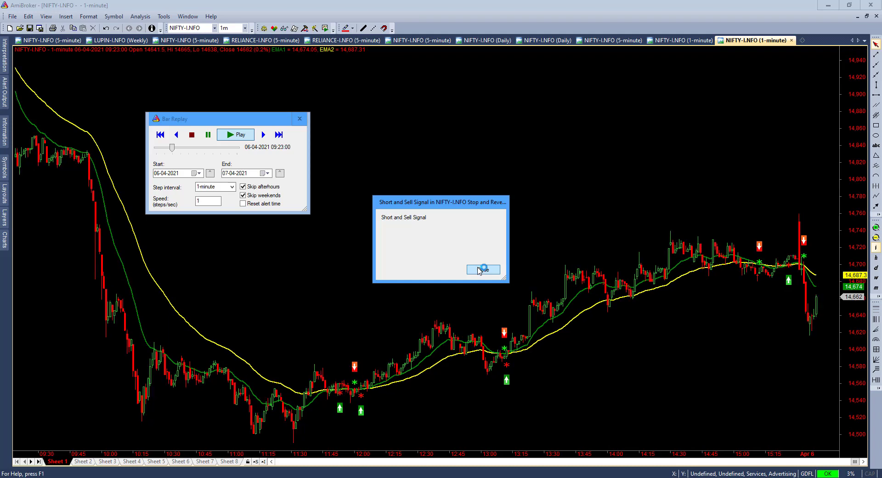
{"action": "left_click", "coordinate": [480, 271]}
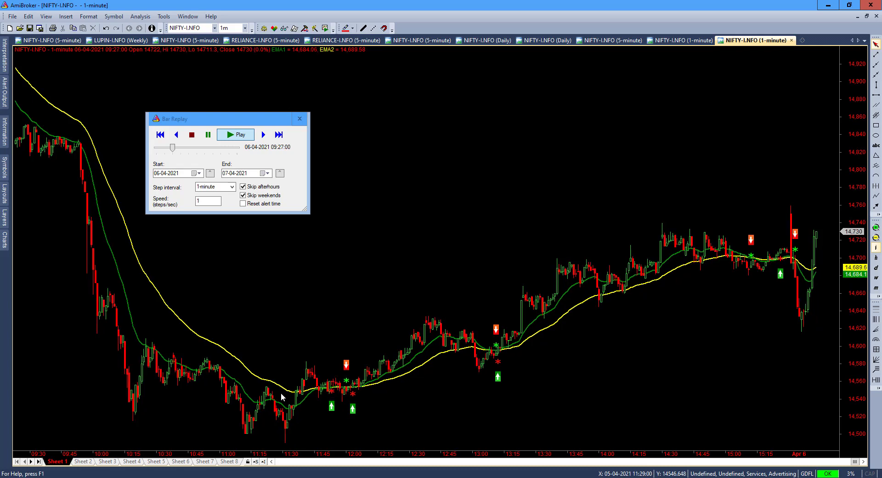
Load Gmail in a new Chrome tab to check the two AmiBroker NIFTY-I.NFO alert e-mails.
{"action": "mouse_move", "coordinate": [370, 473]}
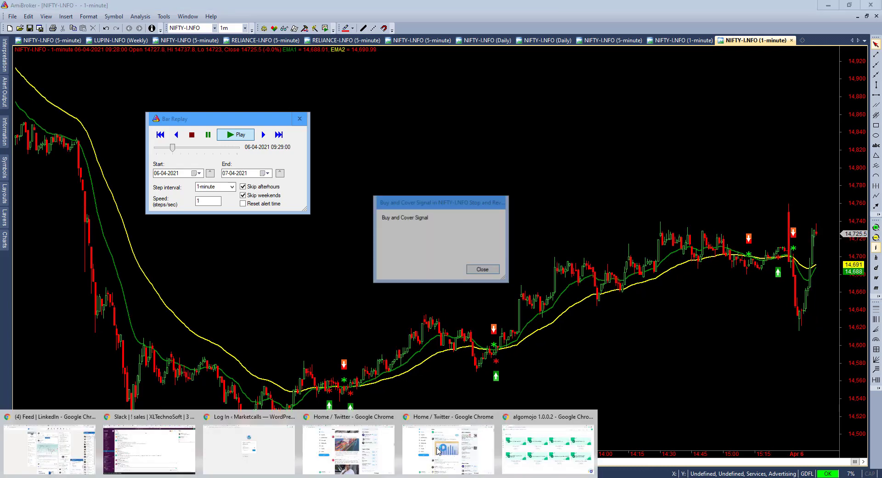
{"action": "left_click", "coordinate": [559, 448]}
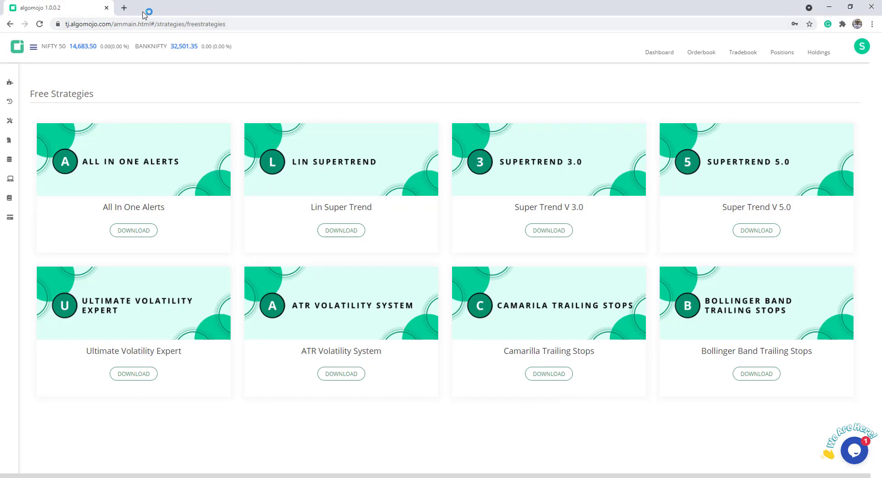
{"action": "left_click", "coordinate": [127, 11]}
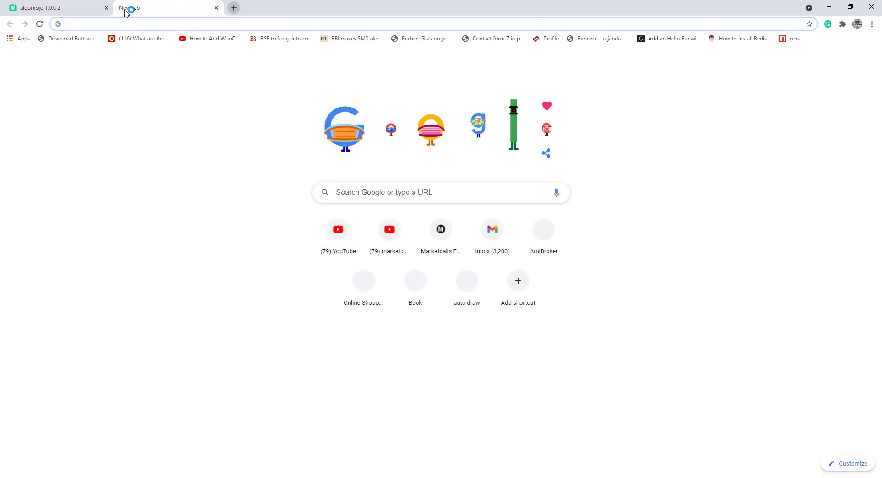
{"action": "type", "text": "gm"}
{"action": "key", "text": "Return"}
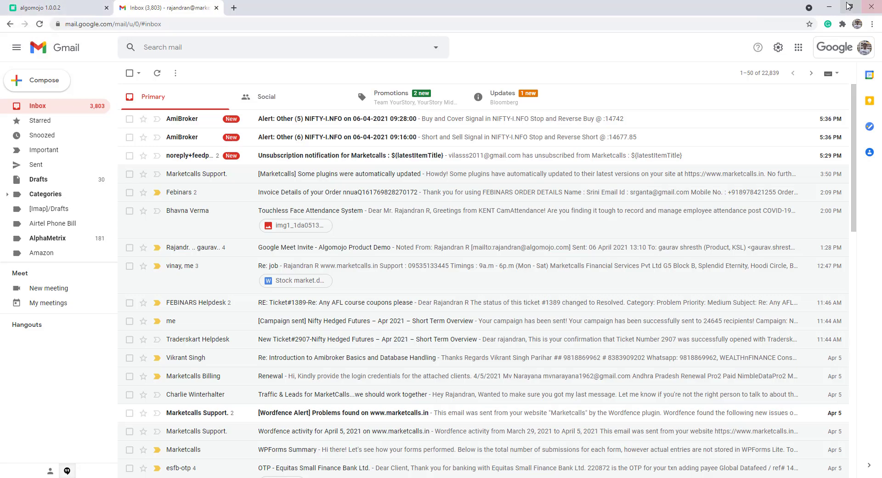
{"action": "left_click", "coordinate": [829, 6]}
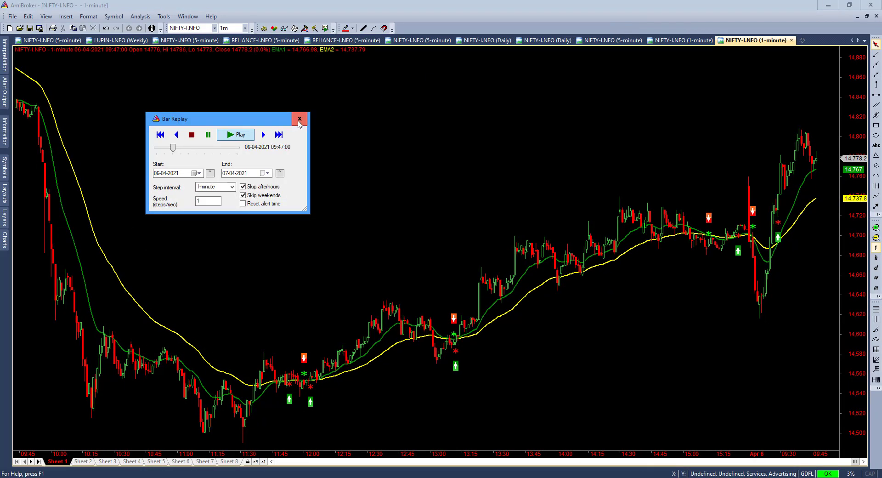
Close the bar replay controls and open the Alerts page of AmiBroker's Preferences.
{"action": "left_click", "coordinate": [299, 121]}
{"action": "left_click", "coordinate": [163, 17]}
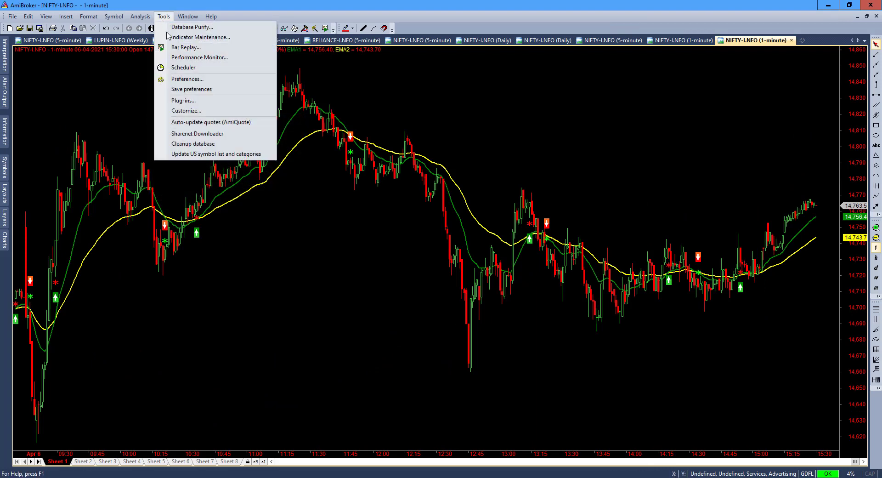
{"action": "left_click", "coordinate": [181, 78]}
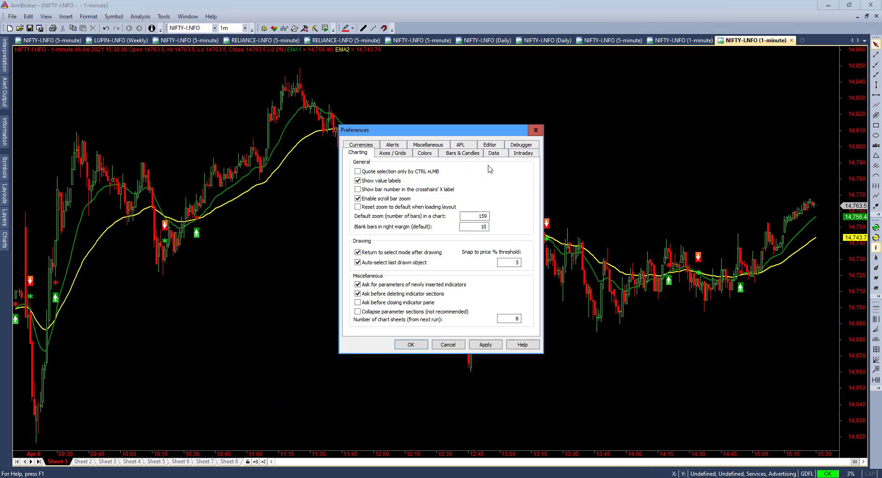
{"action": "left_click", "coordinate": [392, 145]}
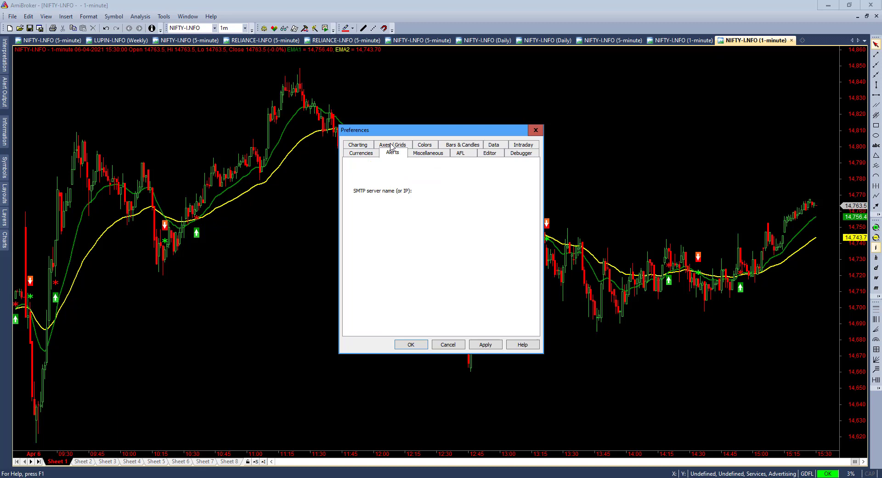
{"action": "left_click_drag", "start_coordinate": [422, 131], "coordinate": [279, 76]}
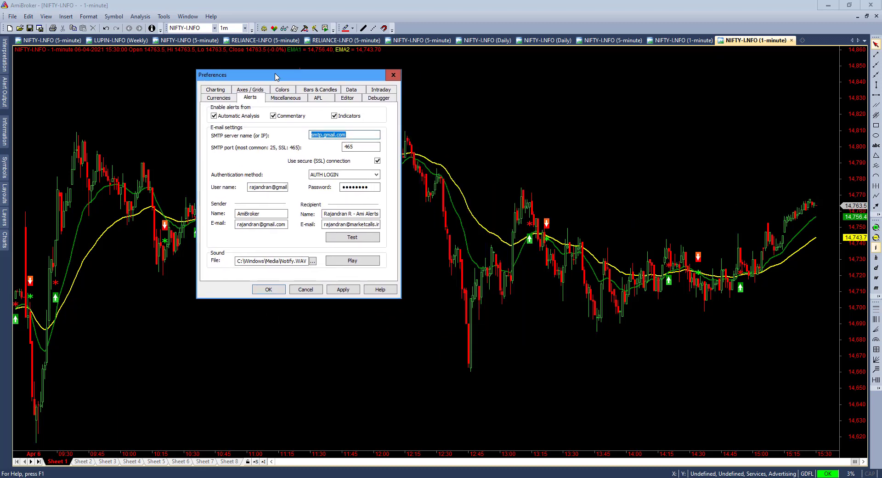
Check the smtp.gmail.com server, port 465 and user name, and send a successful test e-mail.
{"action": "left_click", "coordinate": [360, 146]}
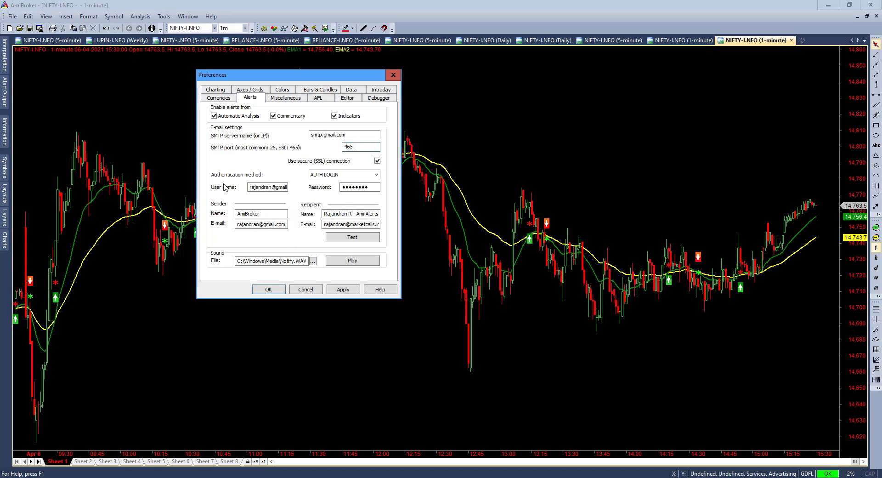
{"action": "left_click_drag", "start_coordinate": [255, 189], "coordinate": [298, 190]}
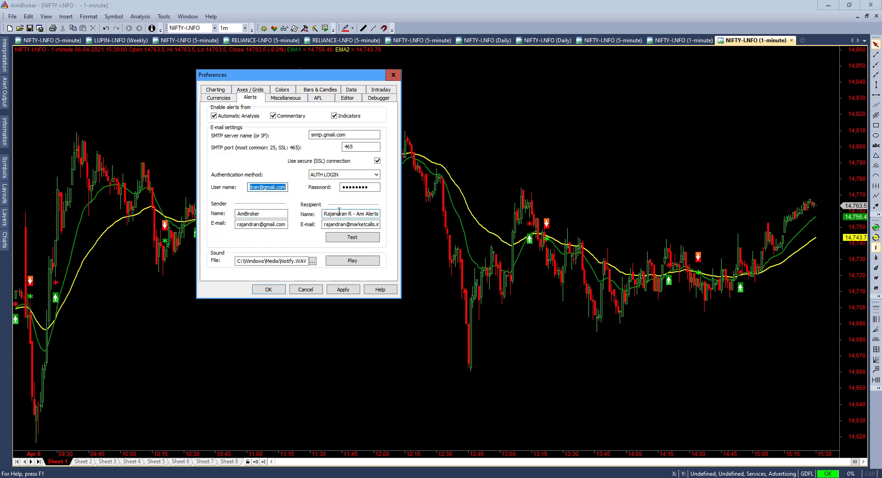
{"action": "left_click", "coordinate": [349, 237]}
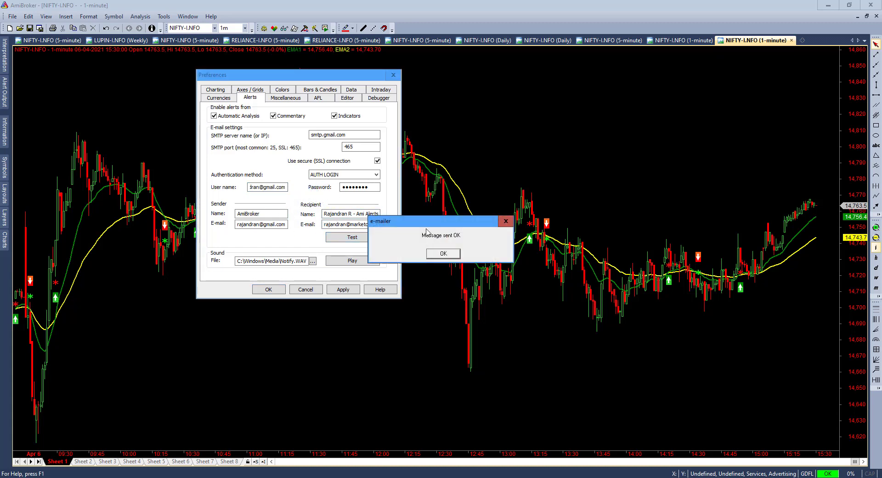
{"action": "left_click", "coordinate": [442, 254]}
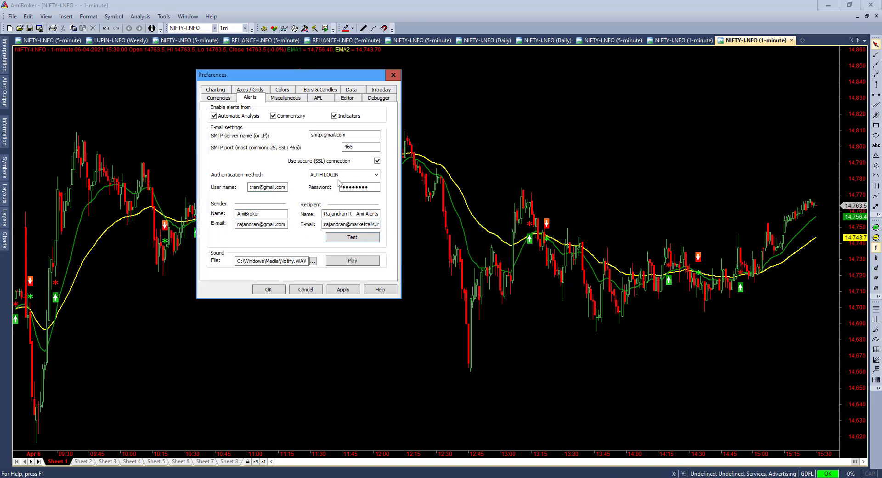
{"action": "double_click", "coordinate": [356, 135]}
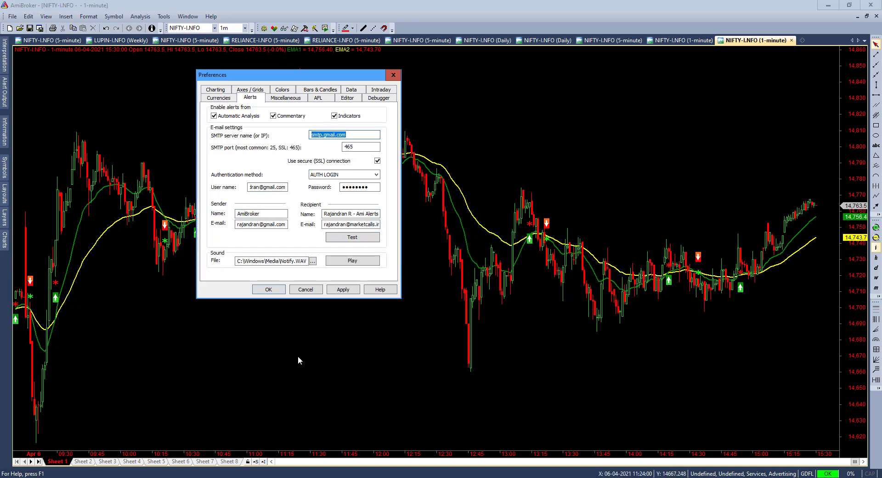
Search 'gmail less secure apps' and open the Google Accounts less secure apps page.
{"action": "mouse_move", "coordinate": [299, 475]}
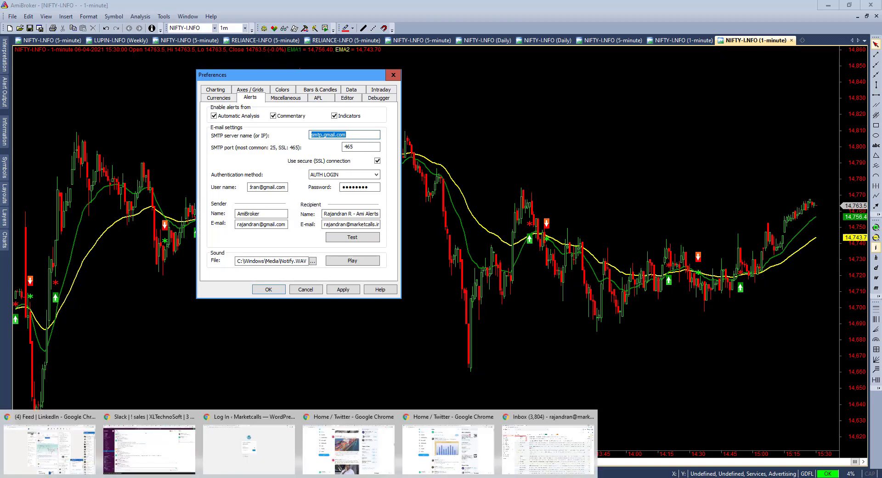
{"action": "left_click", "coordinate": [575, 443]}
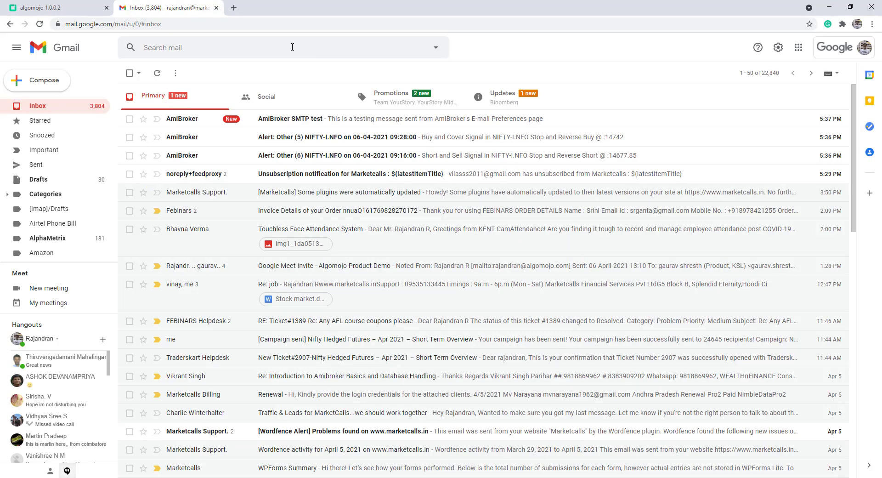
{"action": "left_click", "coordinate": [232, 7]}
{"action": "type", "text": "gm"}
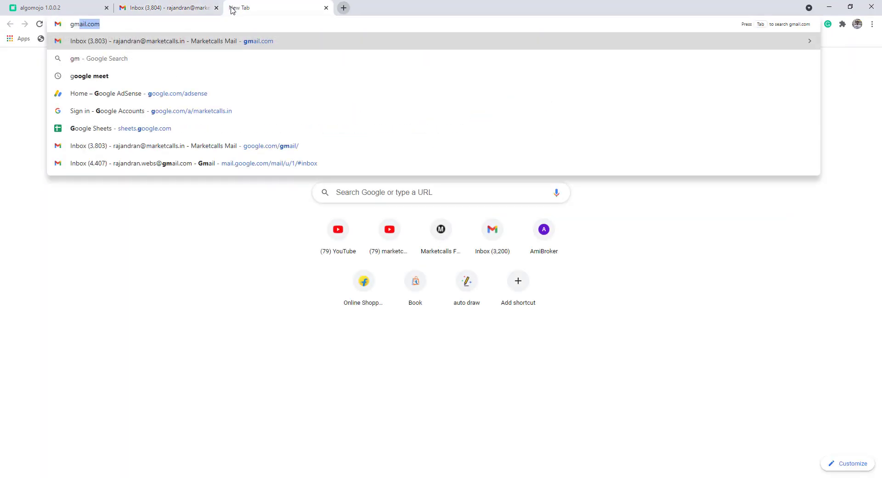
{"action": "type", "text": "ail less"}
{"action": "key", "text": "Return"}
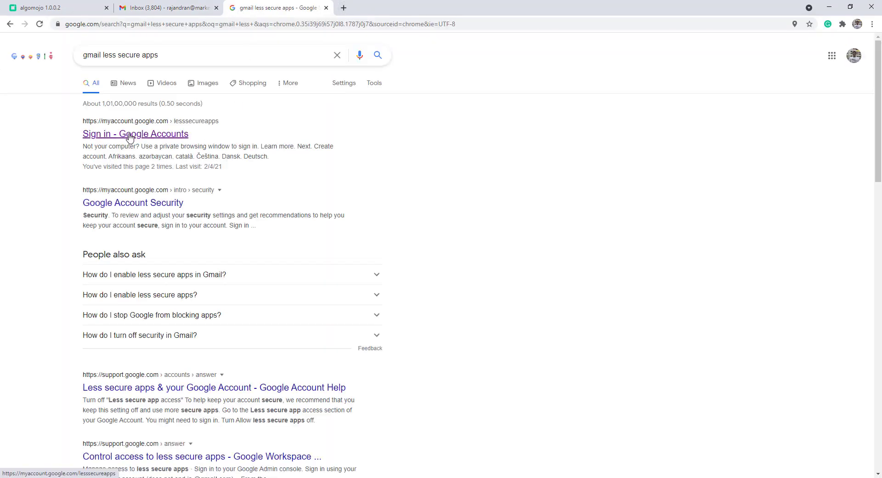
{"action": "left_click", "coordinate": [130, 137]}
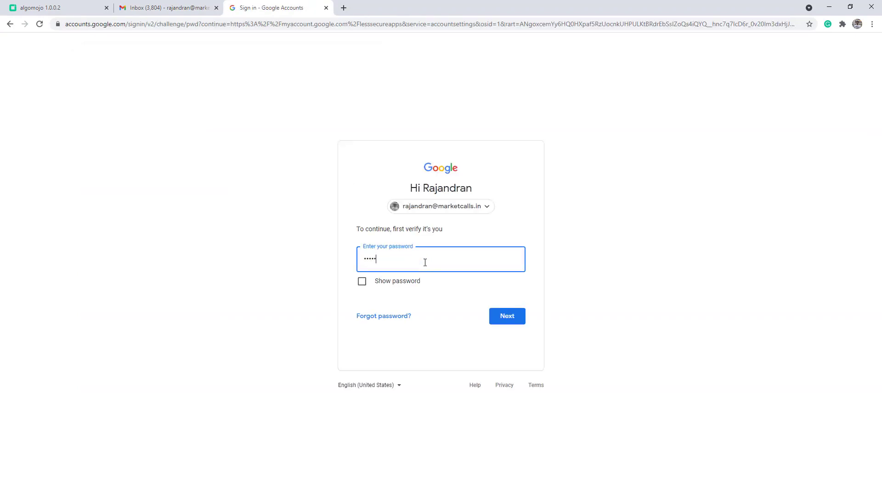
Sign in with the account password and confirm less secure app access is ON.
{"action": "type", "text": "•"}
{"action": "key", "text": "Return"}
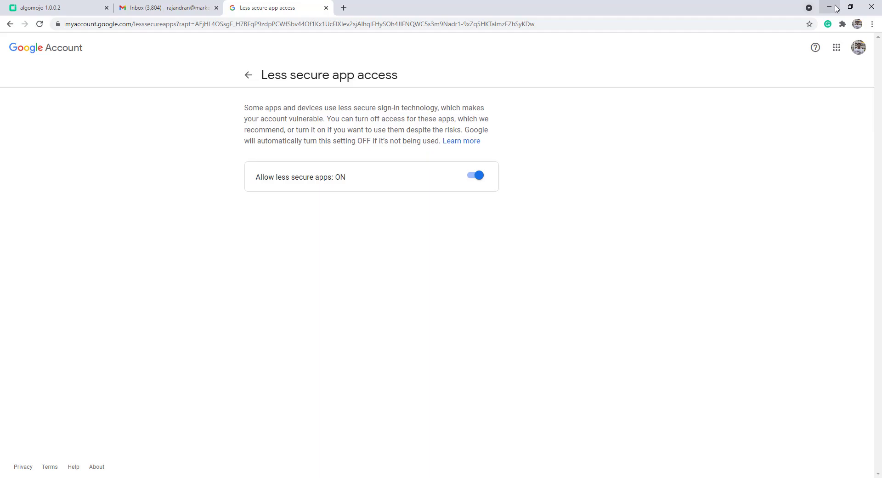
{"action": "left_click", "coordinate": [830, 7]}
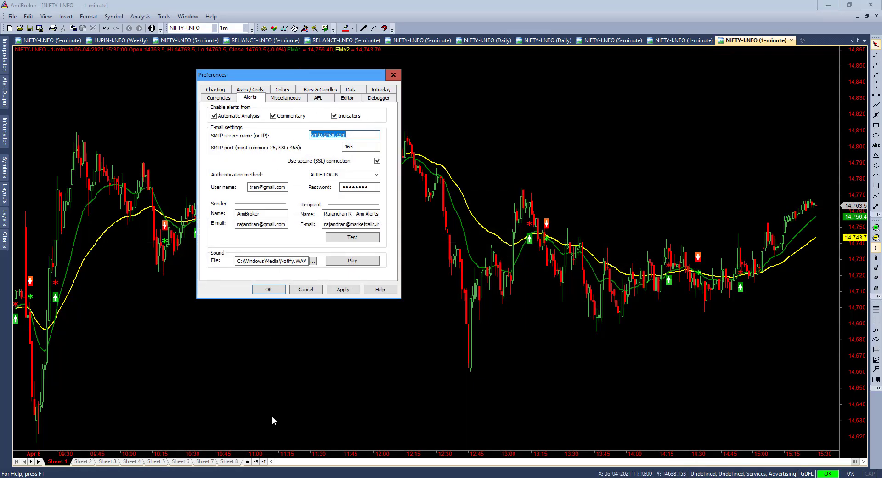
Download the SSLAddOn 1.00a installer (SSLAddOn (4).exe) from amibroker.com's download page.
{"action": "mouse_move", "coordinate": [115, 471]}
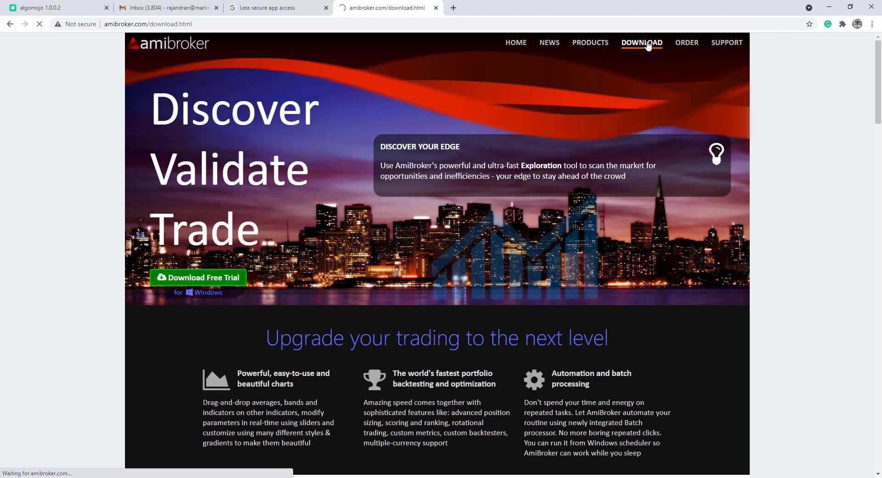
{"action": "scroll", "coordinate": [42, 195], "scroll_direction": "down", "scroll_amount": 5}
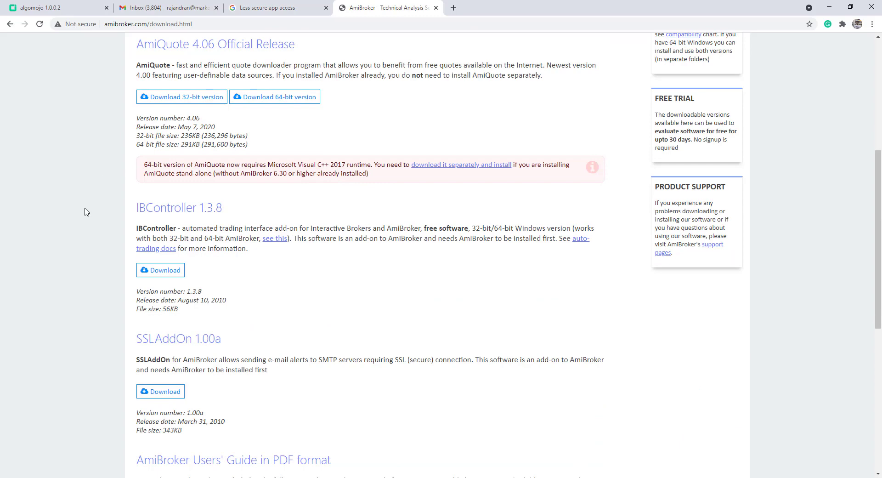
{"action": "scroll", "coordinate": [106, 221], "scroll_direction": "down", "scroll_amount": 4}
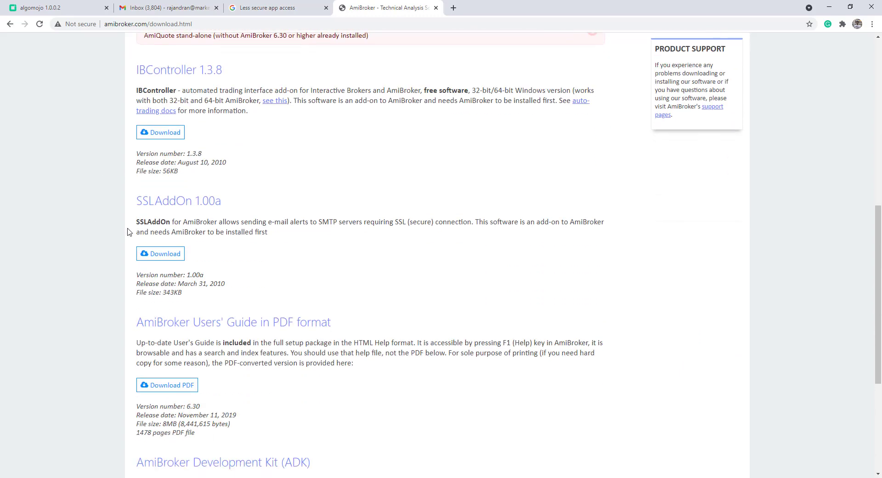
{"action": "left_click", "coordinate": [155, 260]}
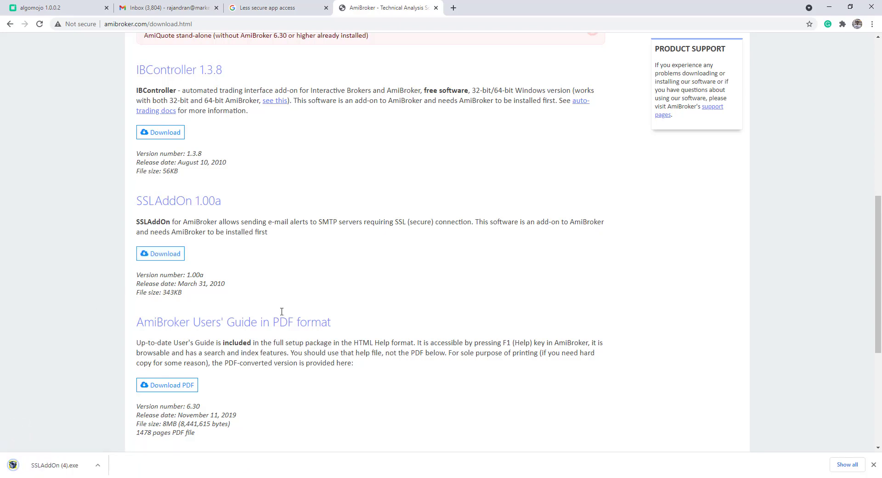
{"action": "left_click", "coordinate": [296, 9]}
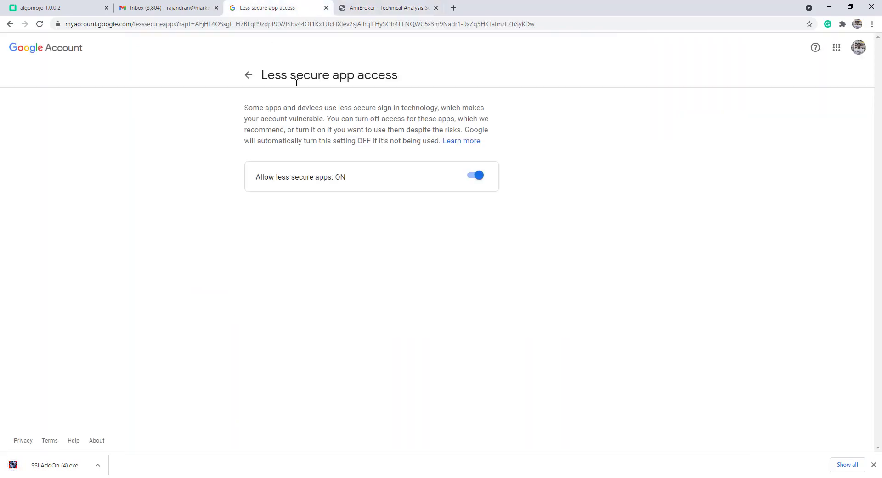
{"action": "left_click", "coordinate": [372, 8]}
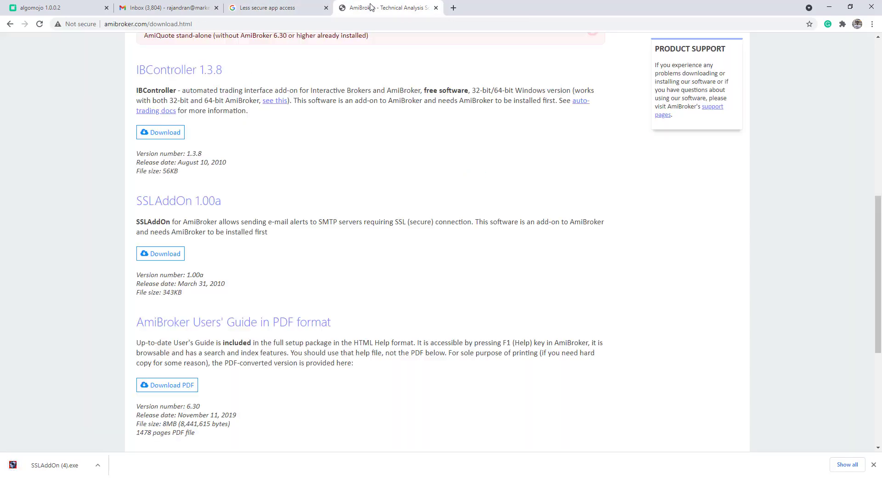
{"action": "left_click", "coordinate": [825, 7]}
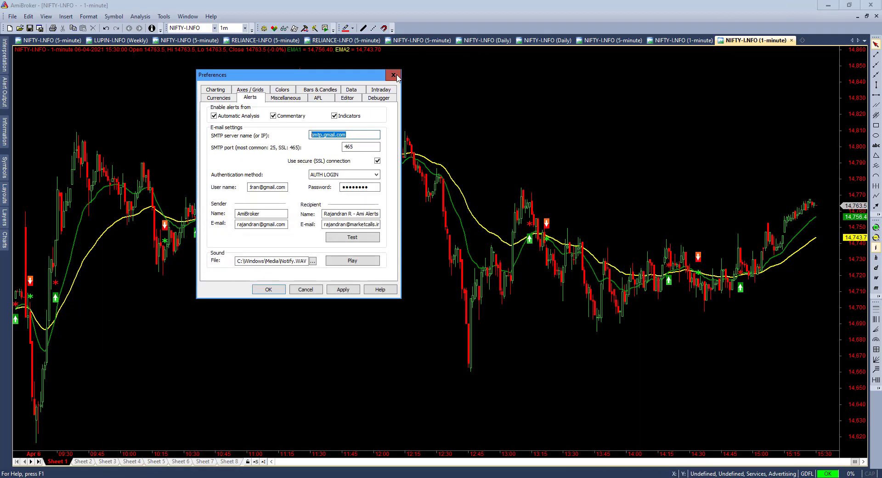
Close the alert Preferences and open the chart's formula in the formula editor.
{"action": "key", "text": "Escape"}
{"action": "right_click", "coordinate": [292, 95]}
{"action": "left_click", "coordinate": [336, 121]}
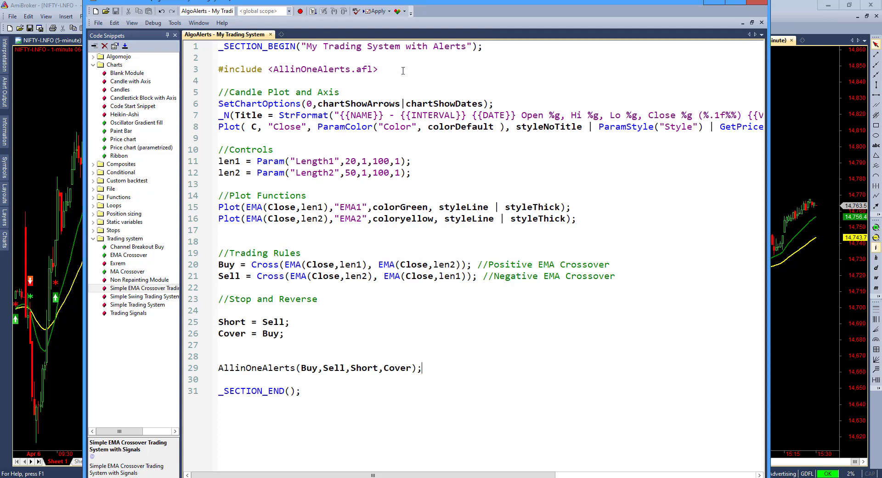
Review the AllinOneAlerts #include and the AllinOneAlerts(Buy, Sell, Short, Cover) call on line 29.
{"action": "left_click_drag", "start_coordinate": [403, 70], "coordinate": [221, 69]}
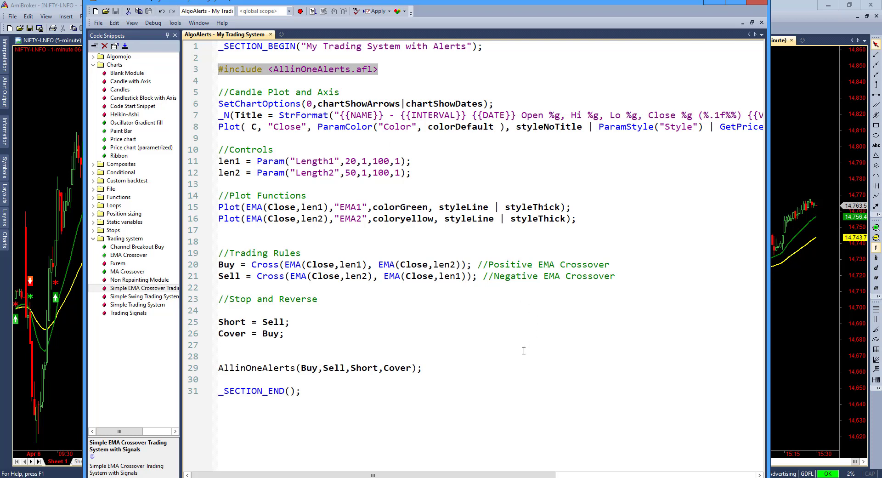
{"action": "left_click_drag", "start_coordinate": [451, 370], "coordinate": [207, 349]}
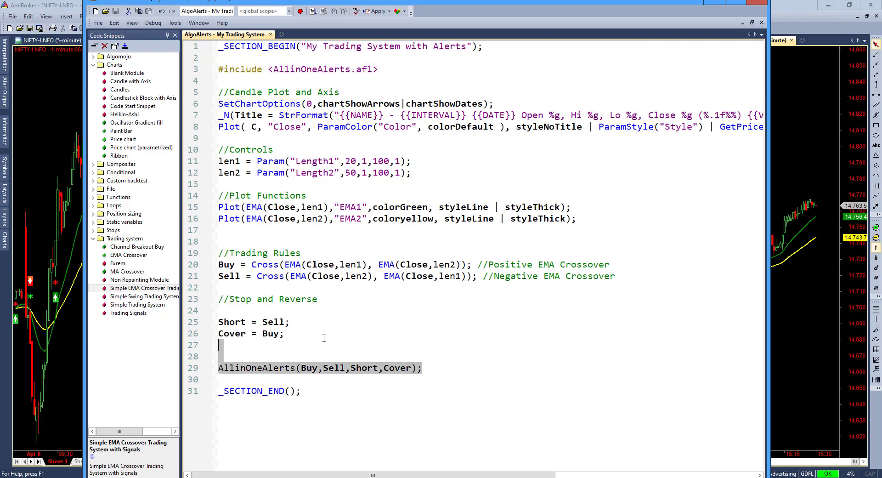
{"action": "mouse_move", "coordinate": [324, 338]}
{"action": "left_mouse_down"}
{"action": "mouse_move", "coordinate": [221, 299]}
{"action": "mouse_move", "coordinate": [219, 232]}
{"action": "mouse_move", "coordinate": [323, 338]}
{"action": "left_mouse_up"}
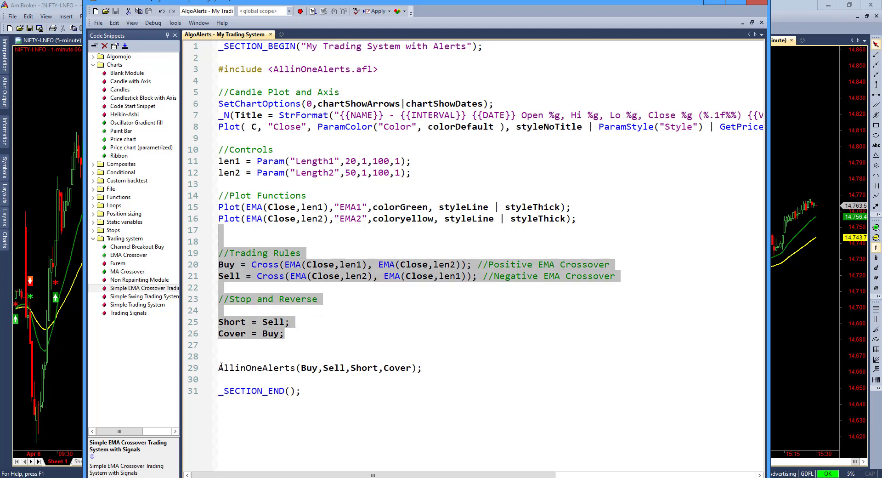
{"action": "left_click_drag", "start_coordinate": [220, 368], "coordinate": [294, 369]}
{"action": "left_click", "coordinate": [312, 367]}
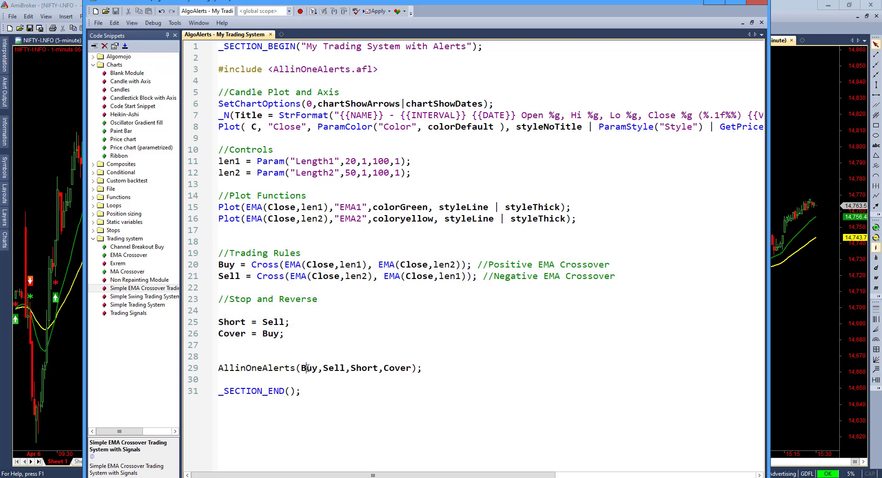
{"action": "left_click", "coordinate": [334, 367]}
{"action": "left_click", "coordinate": [362, 369]}
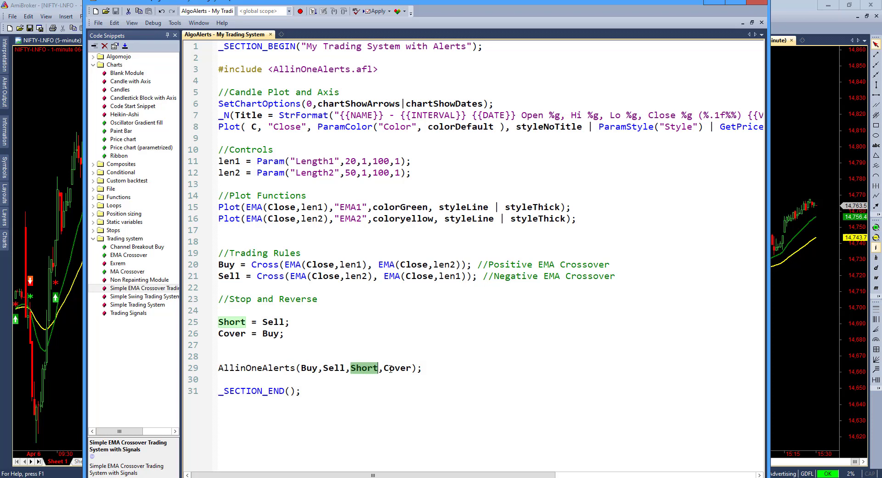
{"action": "left_click", "coordinate": [410, 368]}
{"action": "left_click", "coordinate": [489, 368]}
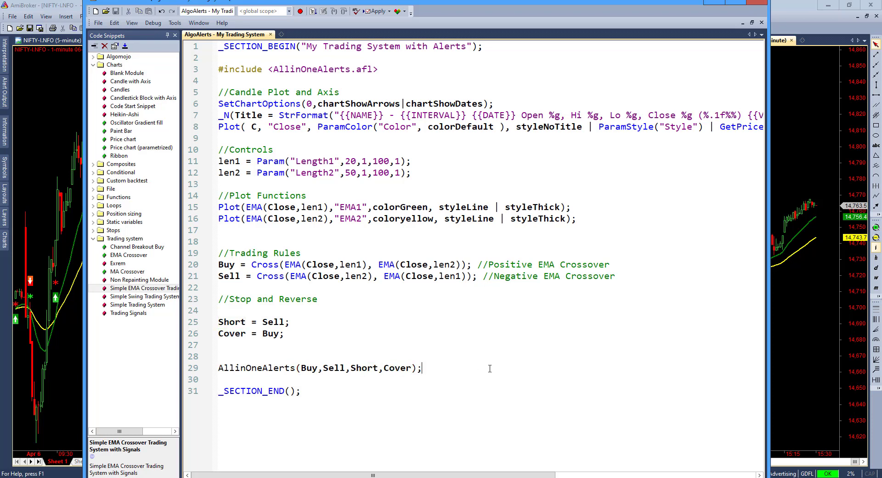
{"action": "left_click", "coordinate": [714, 3]}
In the chart Parameters, set Arrow, Sound, Mail, Voice, PopUp and Telegram Alerts to Enable.
{"action": "right_click", "coordinate": [403, 84]}
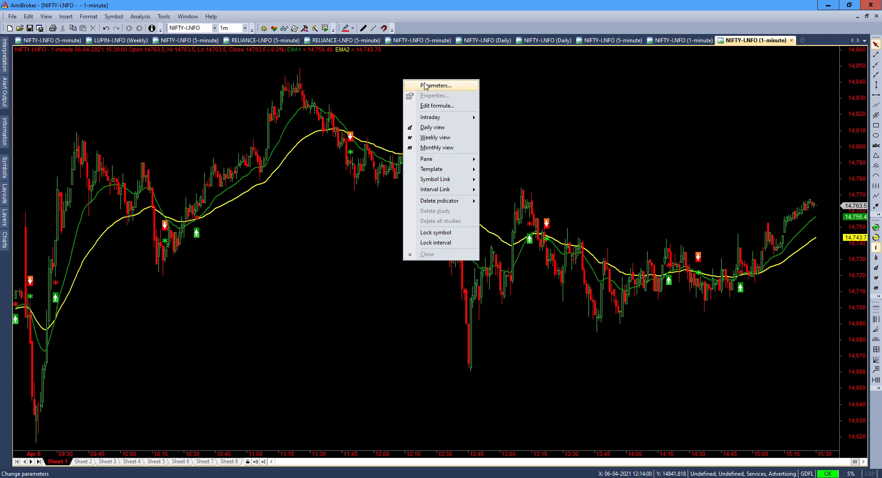
{"action": "left_click", "coordinate": [423, 85]}
{"action": "left_click", "coordinate": [490, 98]}
{"action": "scroll", "coordinate": [490, 98], "scroll_direction": "down", "scroll_amount": 1}
{"action": "left_click", "coordinate": [470, 88]}
{"action": "scroll", "coordinate": [465, 92], "scroll_direction": "down", "scroll_amount": 1}
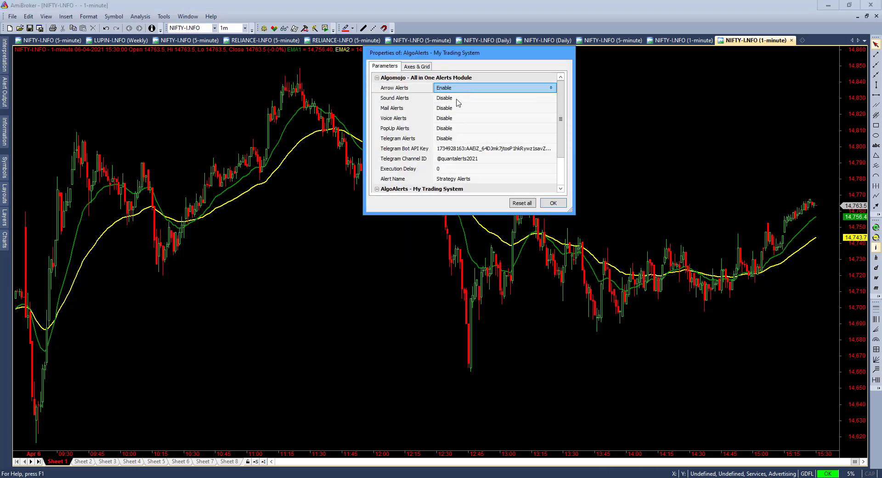
{"action": "left_click", "coordinate": [458, 108]}
{"action": "scroll", "coordinate": [457, 110], "scroll_direction": "down", "scroll_amount": 1}
{"action": "left_click", "coordinate": [456, 118]}
{"action": "scroll", "coordinate": [456, 121], "scroll_direction": "down", "scroll_amount": 1}
{"action": "left_click", "coordinate": [456, 128]}
{"action": "scroll", "coordinate": [456, 129], "scroll_direction": "down", "scroll_amount": 1}
{"action": "left_click", "coordinate": [457, 138]}
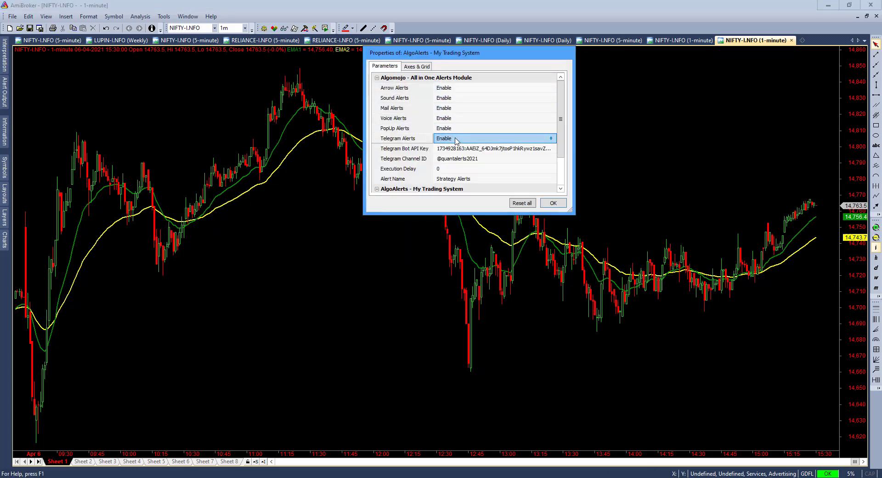
{"action": "scroll", "coordinate": [458, 139], "scroll_direction": "down", "scroll_amount": 1}
{"action": "left_click", "coordinate": [551, 204]}
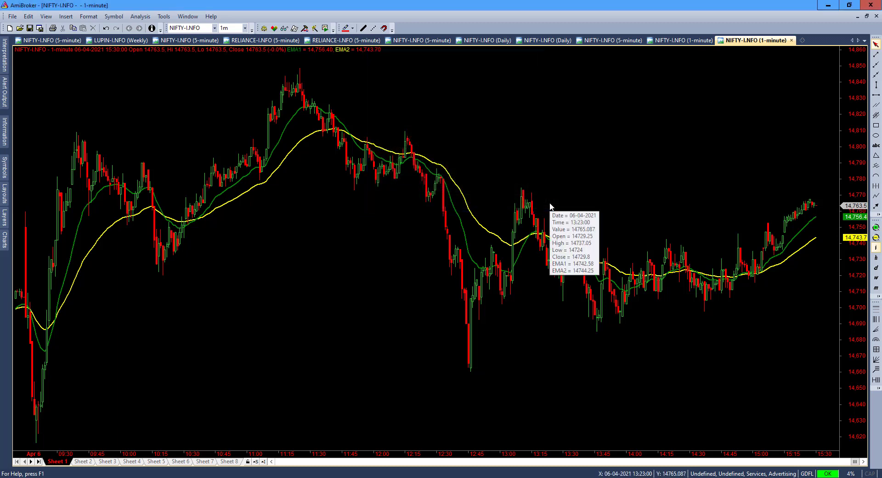